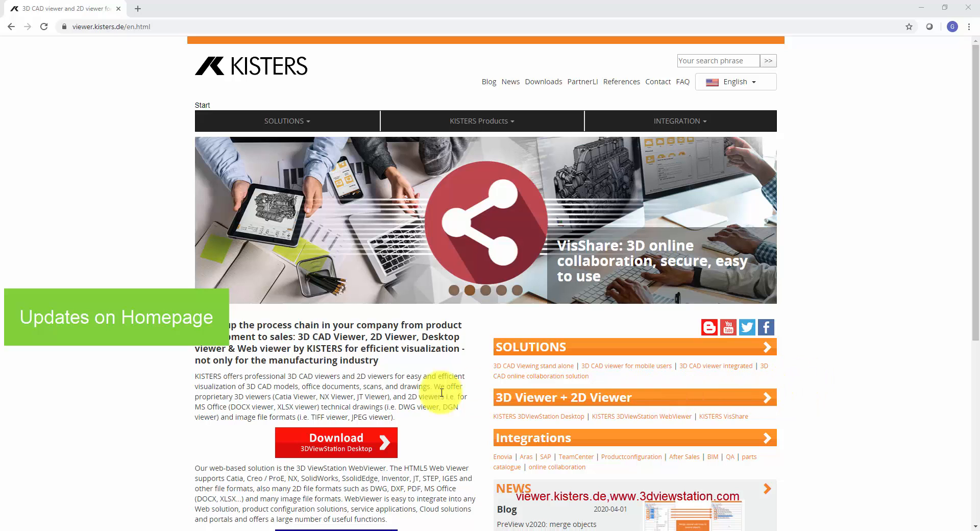
- Look through the homepage's product descriptions, download section and online trial offers
{"action": "scroll", "coordinate": [401, 389], "scroll_direction": "down", "scroll_amount": 1}
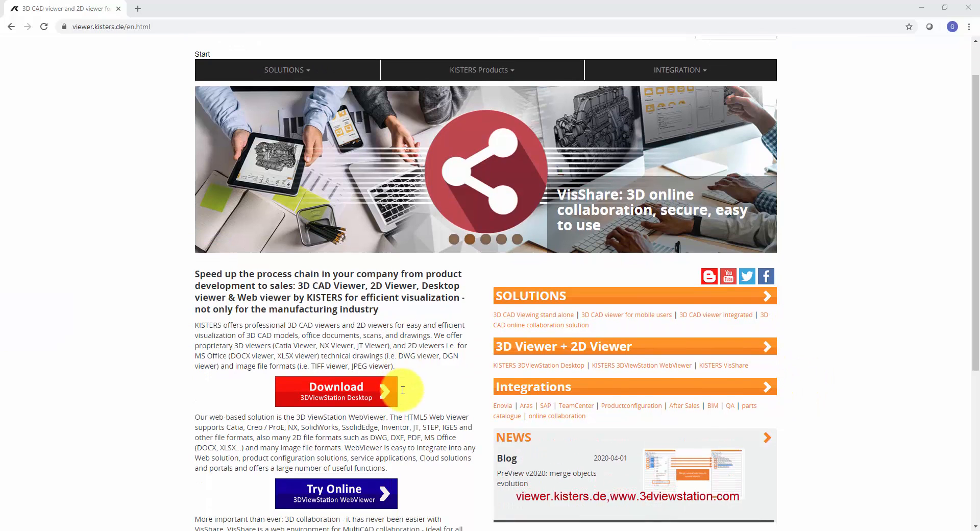
{"action": "scroll", "coordinate": [403, 390], "scroll_direction": "down", "scroll_amount": 2}
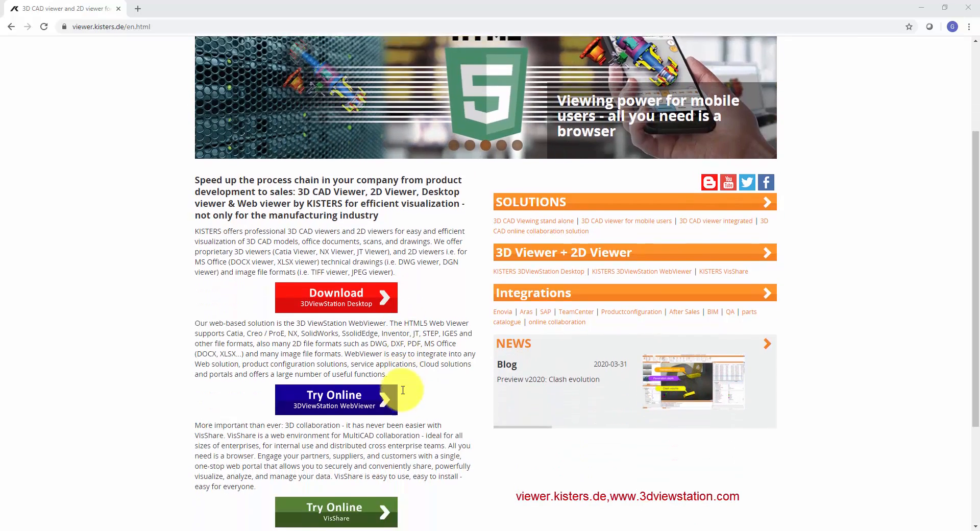
{"action": "scroll", "coordinate": [403, 391], "scroll_direction": "down", "scroll_amount": 1}
{"action": "scroll", "coordinate": [403, 390], "scroll_direction": "down", "scroll_amount": 1}
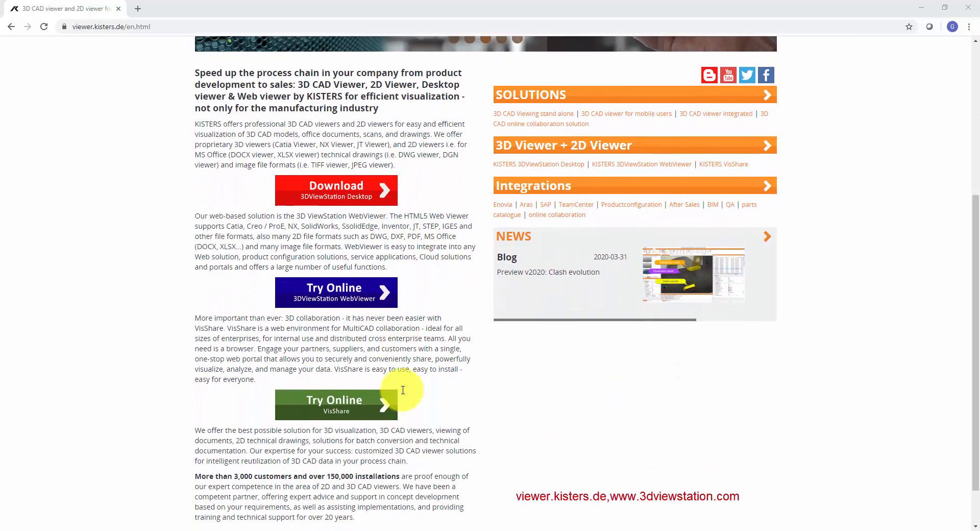
{"action": "scroll", "coordinate": [403, 390], "scroll_direction": "up", "scroll_amount": 5}
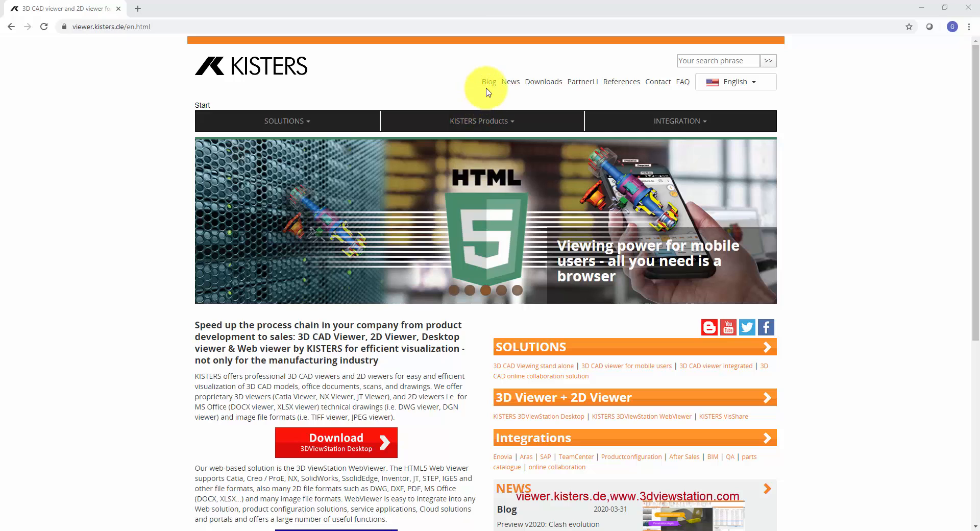
- Open the blog and read the 3DViewStation Desktop v2020.0 Release article
{"action": "left_click", "coordinate": [491, 83]}
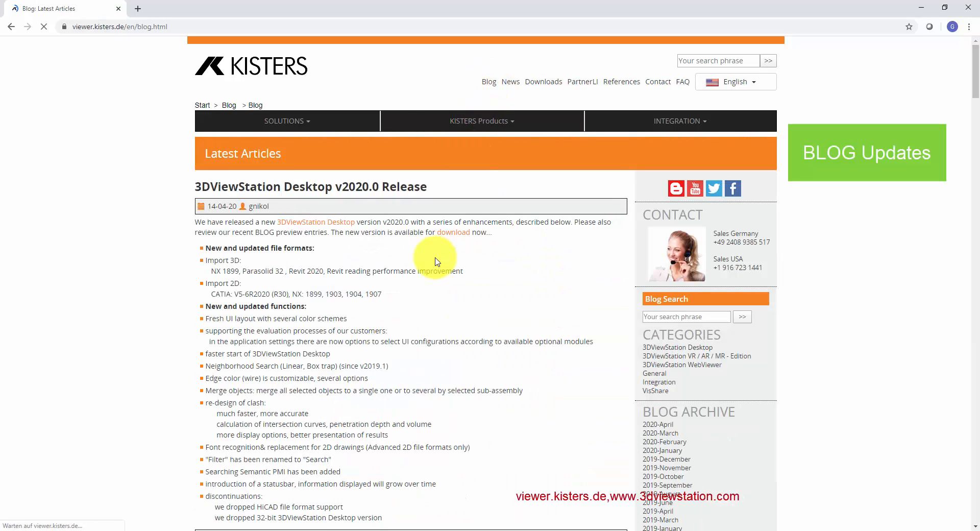
{"action": "scroll", "coordinate": [437, 262], "scroll_direction": "down", "scroll_amount": 1}
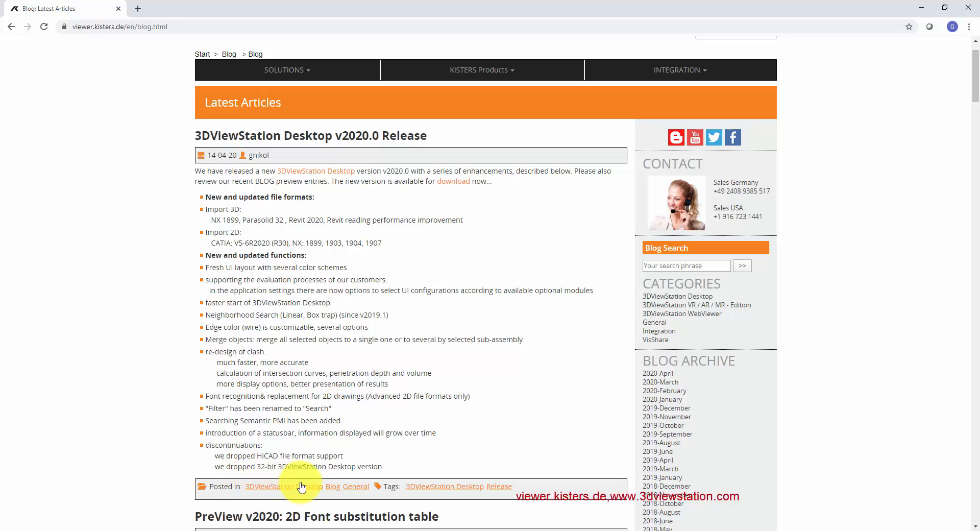
{"action": "scroll", "coordinate": [449, 153], "scroll_direction": "up", "scroll_amount": 1}
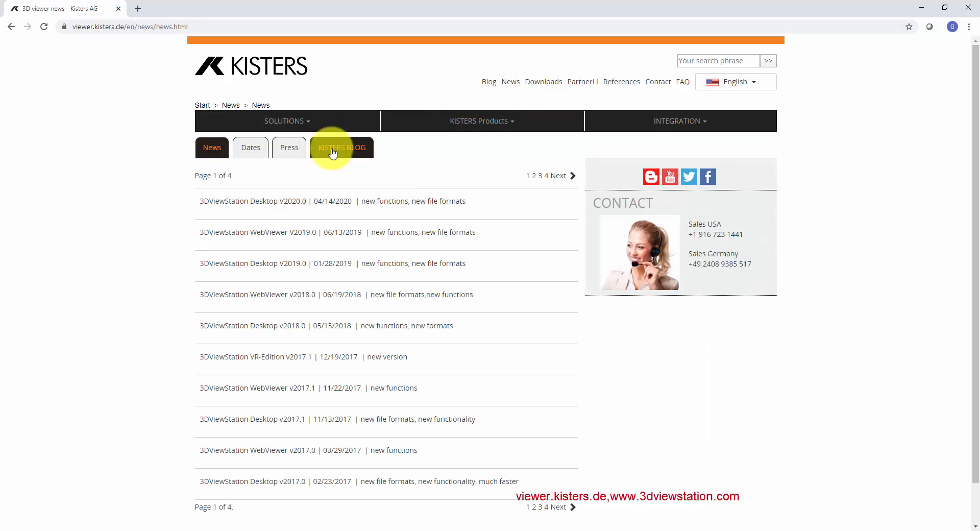
- Open the 3DViewStation Desktop V2020.0 entry in the news list and look through it
{"action": "left_click", "coordinate": [251, 204]}
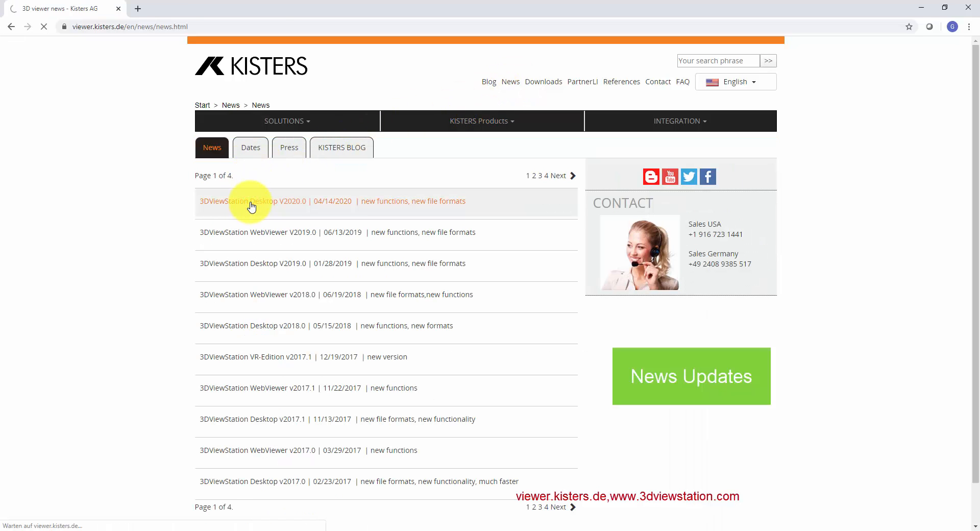
{"action": "scroll", "coordinate": [251, 204], "scroll_direction": "down", "scroll_amount": 4}
{"action": "scroll", "coordinate": [250, 204], "scroll_direction": "up", "scroll_amount": 4}
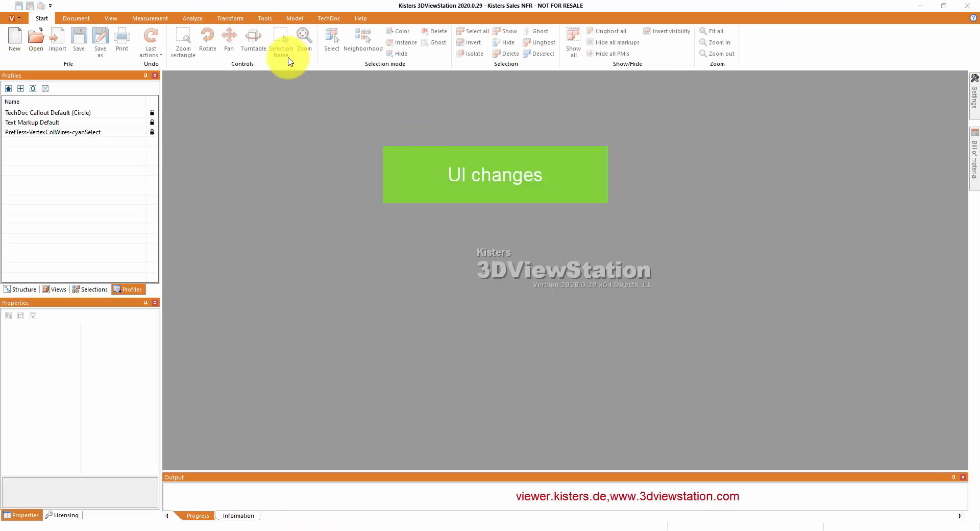
{"action": "left_click", "coordinate": [51, 6]}
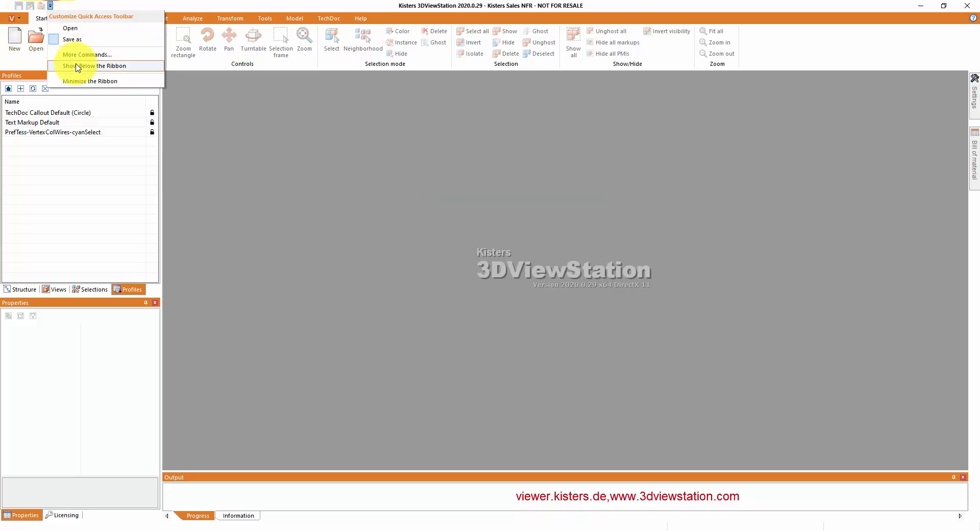
{"action": "left_click", "coordinate": [251, 124]}
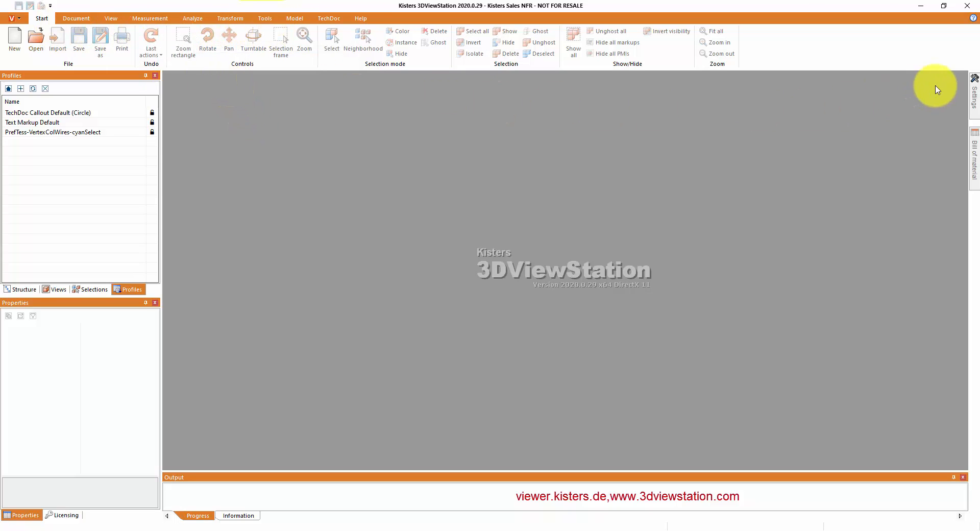
- Try the ViewStation Green, ViewStation Blue and ViewStation Cyan interface designs in the application's UI settings
{"action": "left_click", "coordinate": [973, 95]}
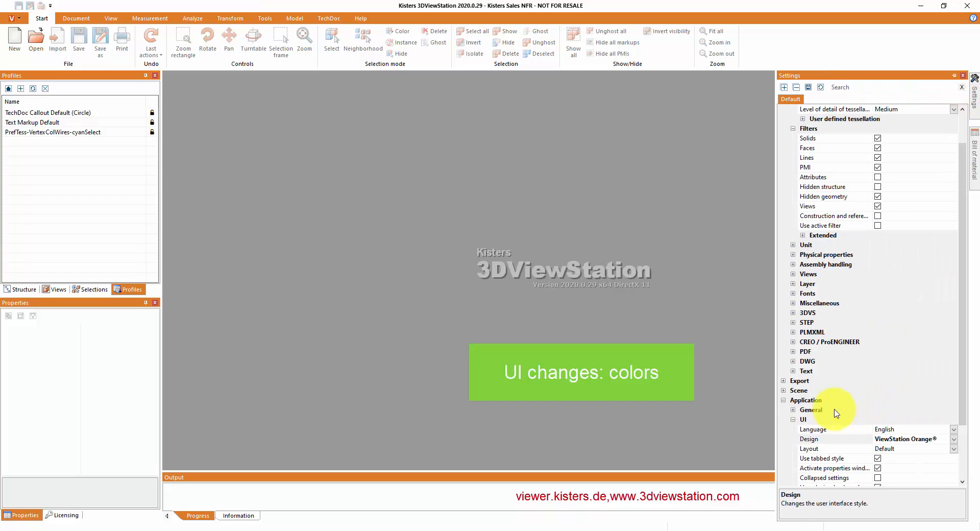
{"action": "left_click", "coordinate": [954, 442]}
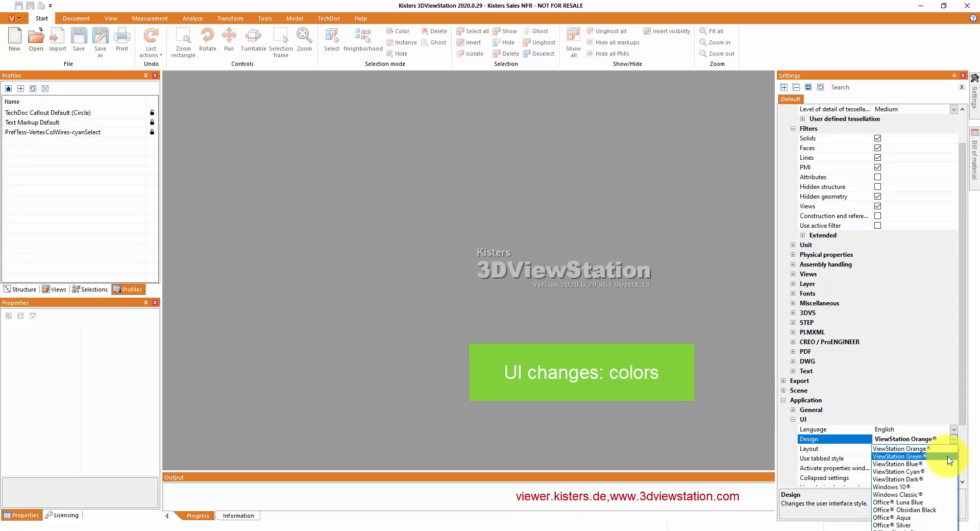
{"action": "left_click", "coordinate": [953, 448]}
{"action": "left_click", "coordinate": [953, 441]}
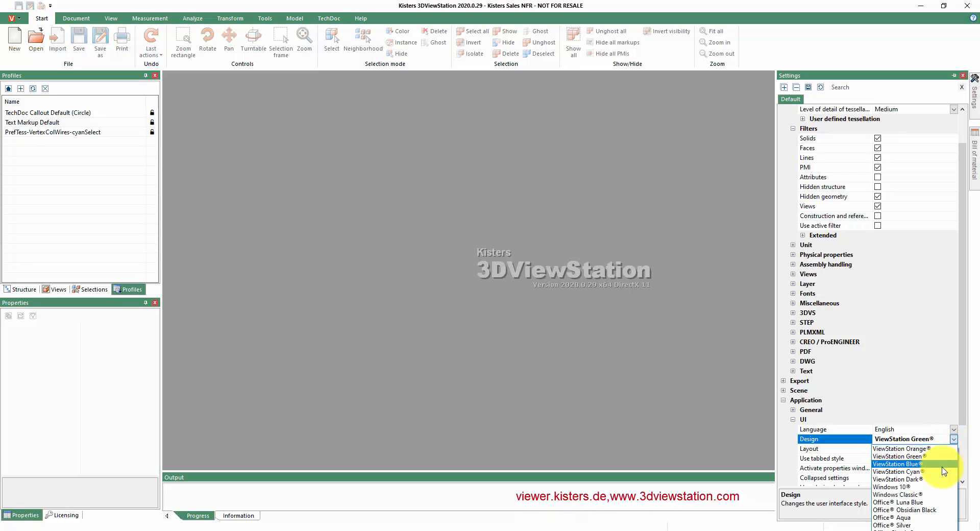
{"action": "left_click", "coordinate": [919, 464]}
{"action": "left_click", "coordinate": [953, 439]}
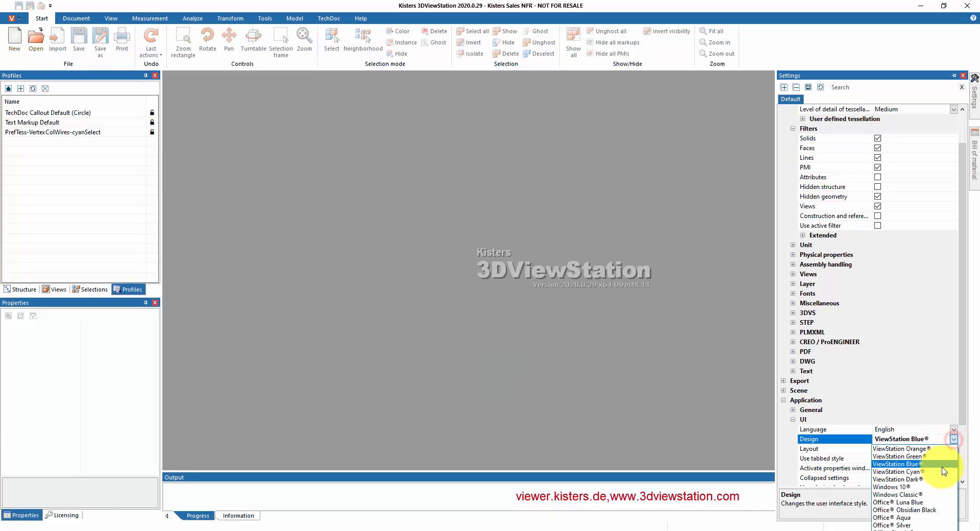
{"action": "left_click", "coordinate": [936, 470]}
- Try the ViewStation Dark interface design and return the design to ViewStation Orange
{"action": "left_click", "coordinate": [954, 441]}
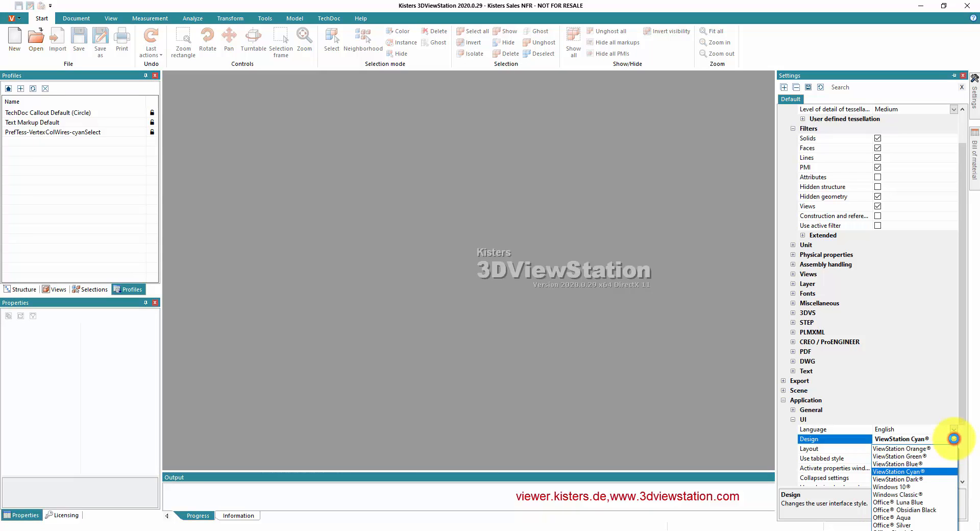
{"action": "left_click", "coordinate": [940, 481]}
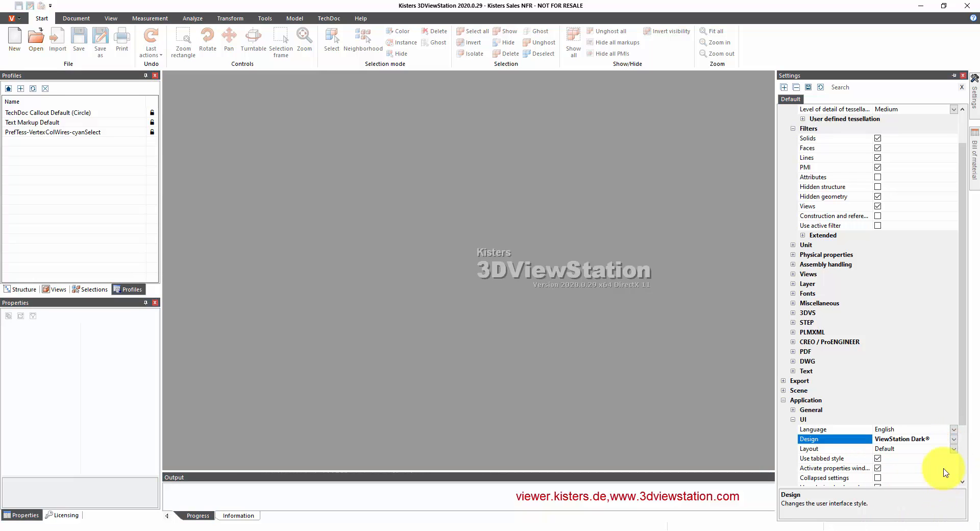
{"action": "left_click", "coordinate": [954, 442]}
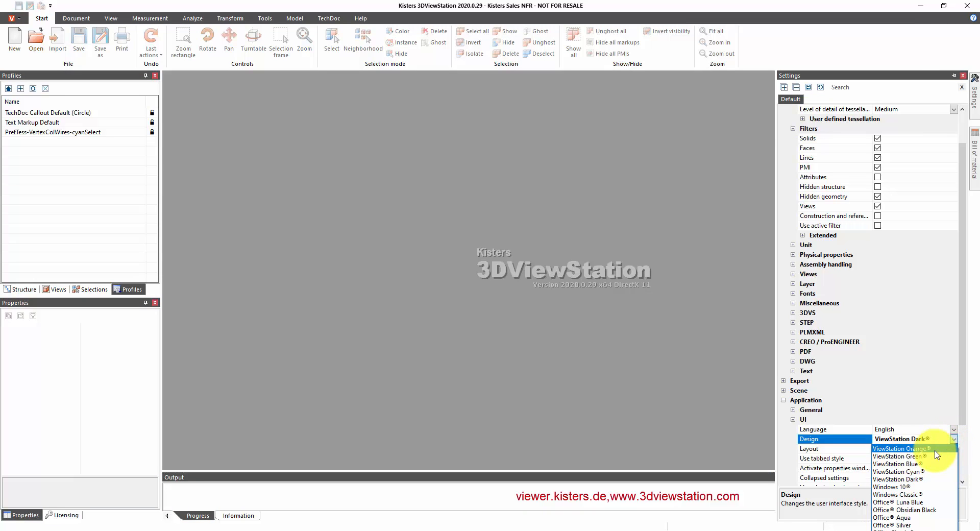
{"action": "left_click", "coordinate": [937, 453]}
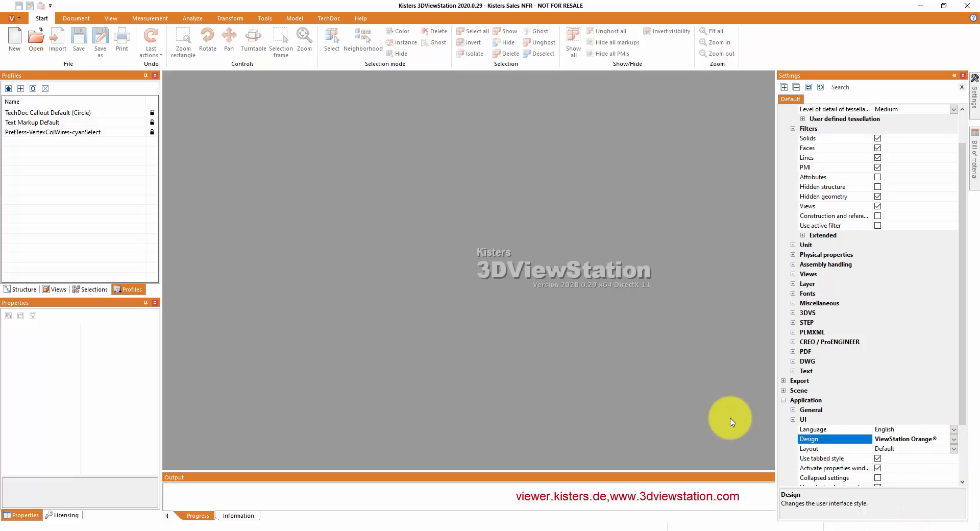
- Set the user interface layout to Mini-UI
{"action": "left_click", "coordinate": [954, 451]}
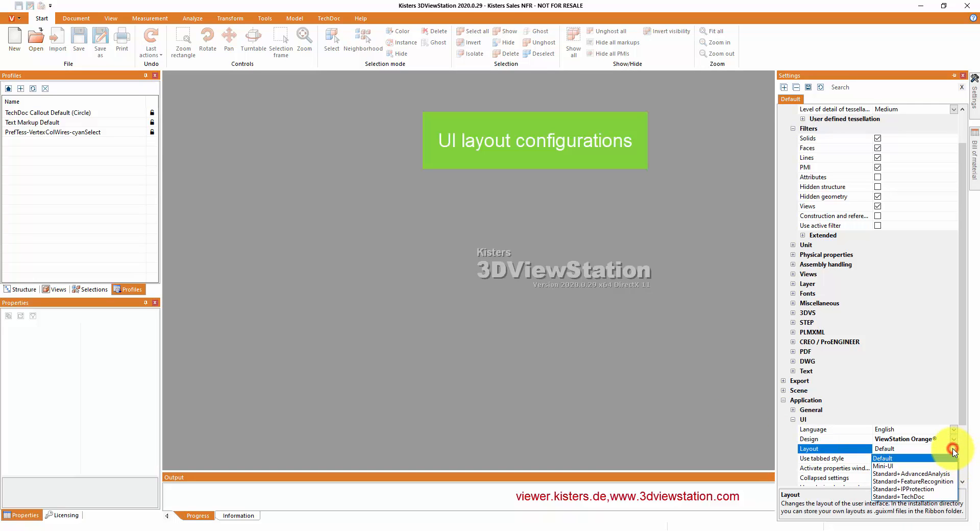
{"action": "left_click", "coordinate": [915, 470]}
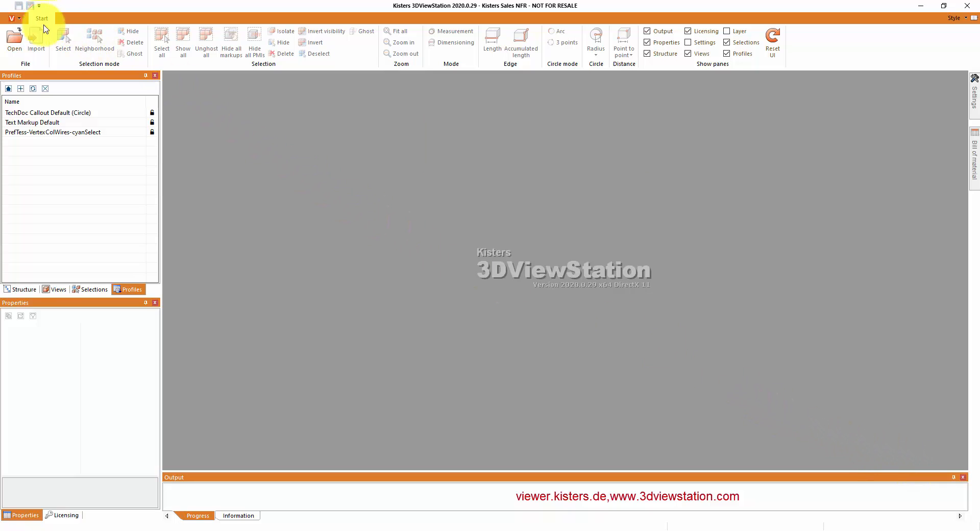
- Switch the user interface layout to Standard+TechDoc and show its TechDoc functions
{"action": "left_click", "coordinate": [975, 97]}
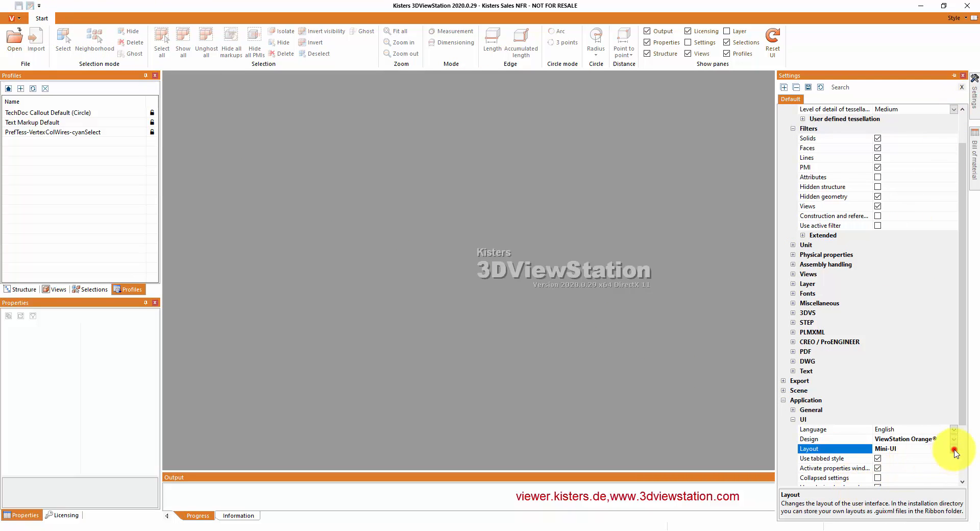
{"action": "left_click", "coordinate": [954, 450]}
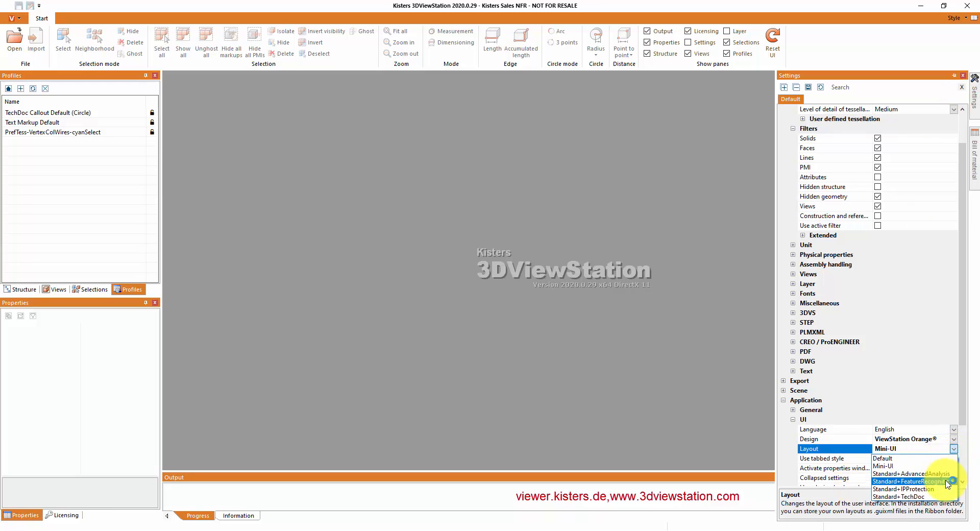
{"action": "left_click", "coordinate": [914, 496]}
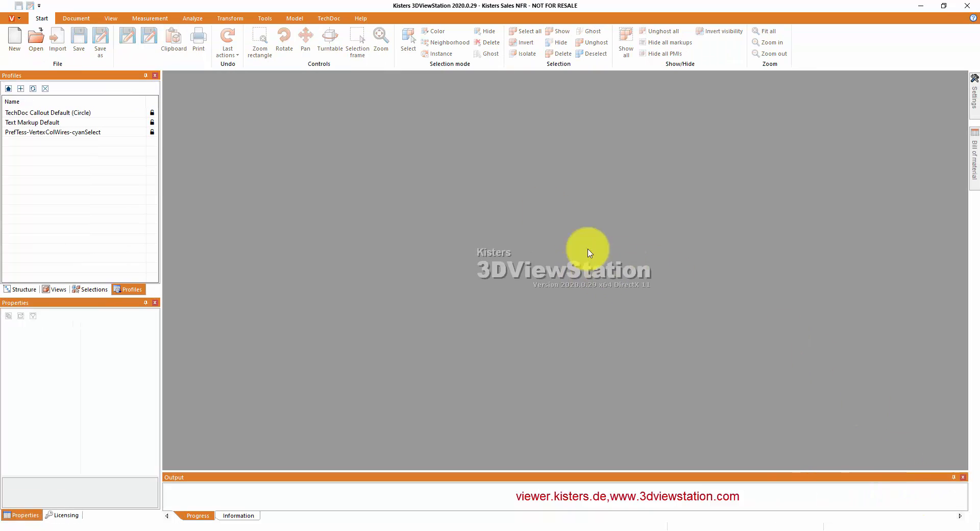
{"action": "left_click", "coordinate": [327, 19]}
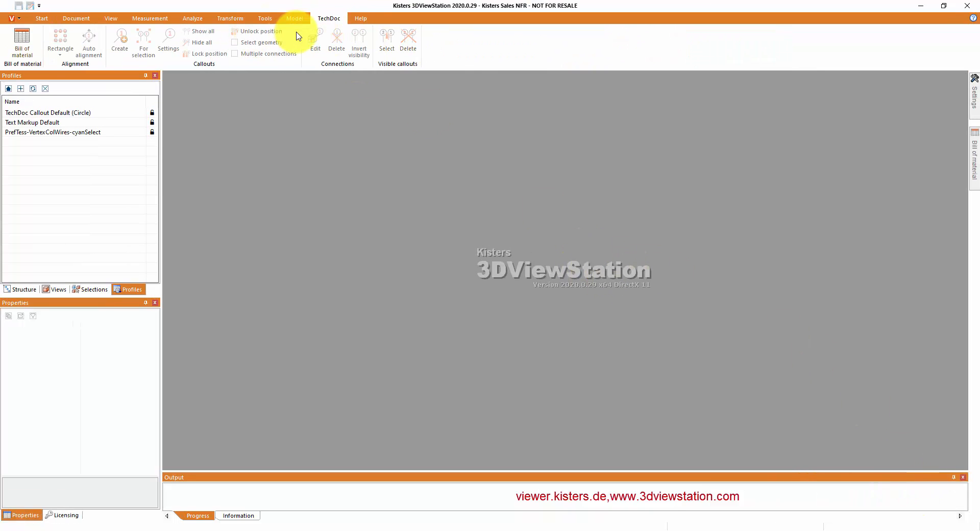
- Change the user interface layout to Standard+AdvancedAnalysis and show its analysis functions
{"action": "left_click", "coordinate": [974, 94]}
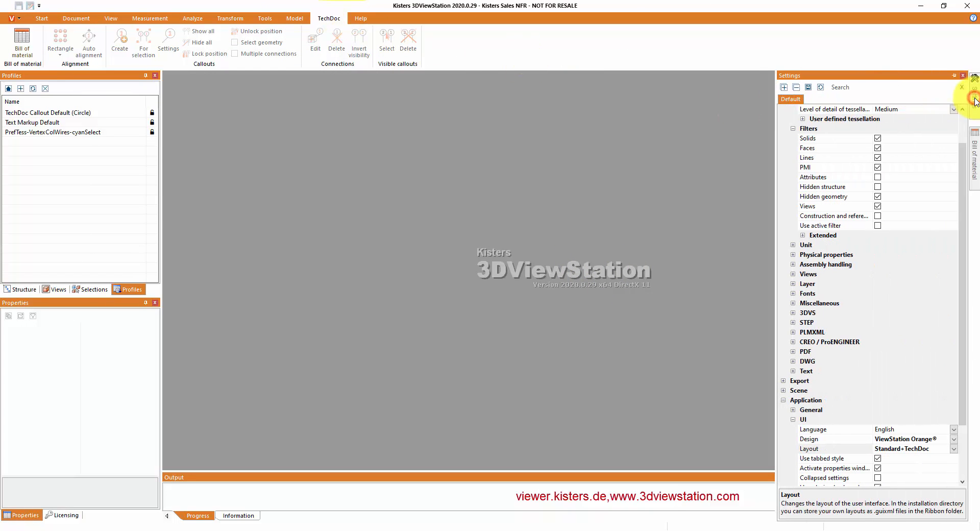
{"action": "left_click", "coordinate": [955, 452]}
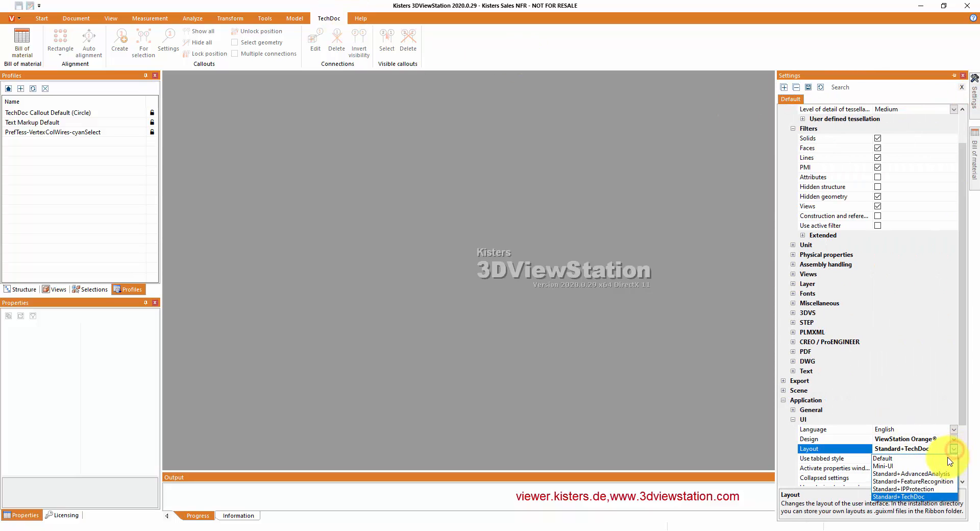
{"action": "left_click", "coordinate": [944, 474]}
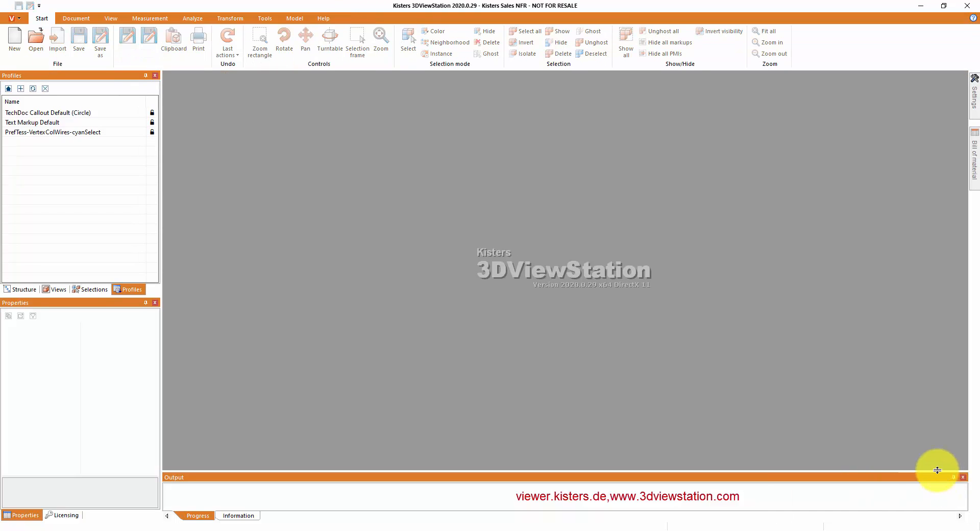
{"action": "left_click", "coordinate": [192, 18]}
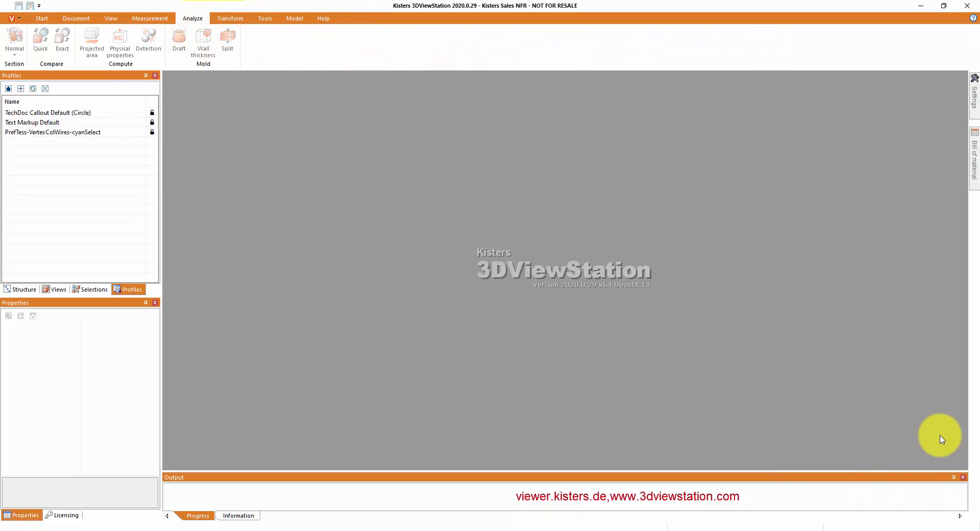
- Restore the user interface layout to Default in the application's UI settings
{"action": "left_click", "coordinate": [975, 105]}
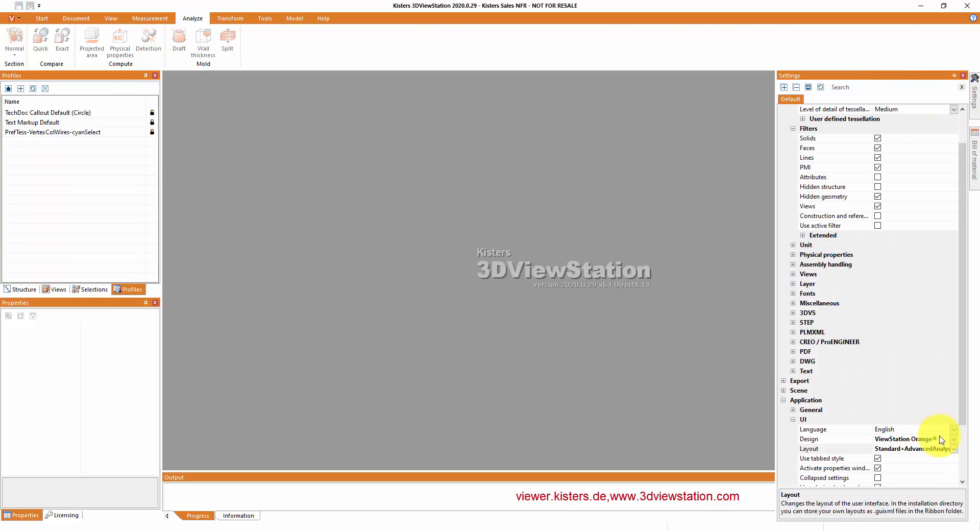
{"action": "left_click", "coordinate": [954, 450]}
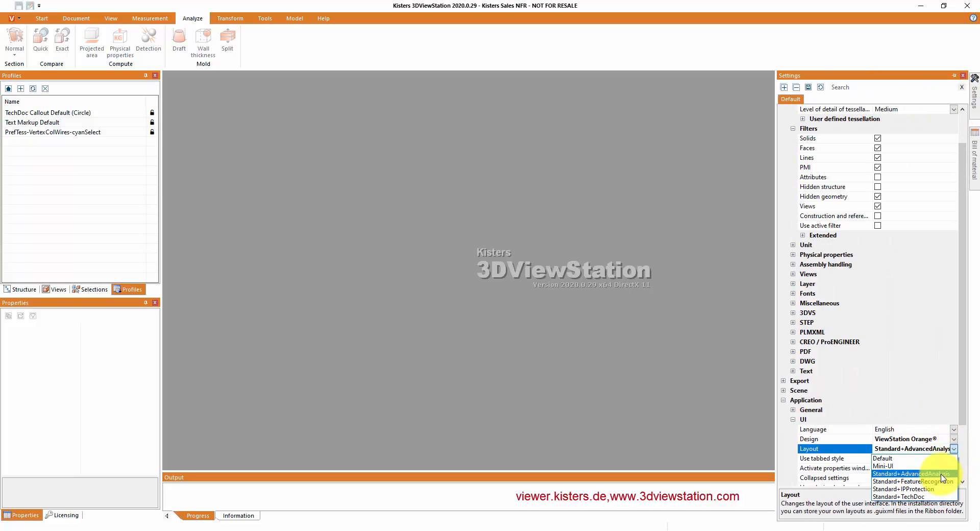
{"action": "left_click", "coordinate": [910, 458]}
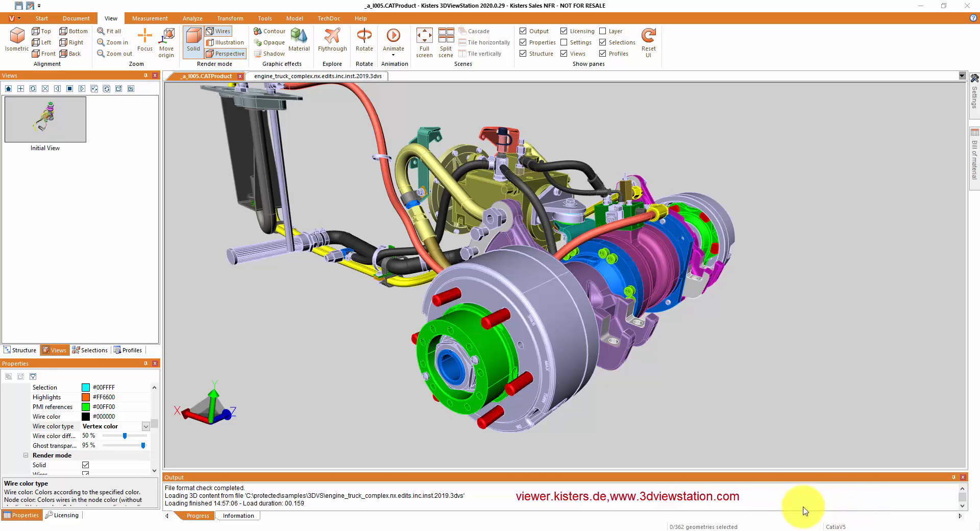
- Switch to the engine_truck_complex document, select three engine parts together and view the model more closely
{"action": "left_click", "coordinate": [357, 76]}
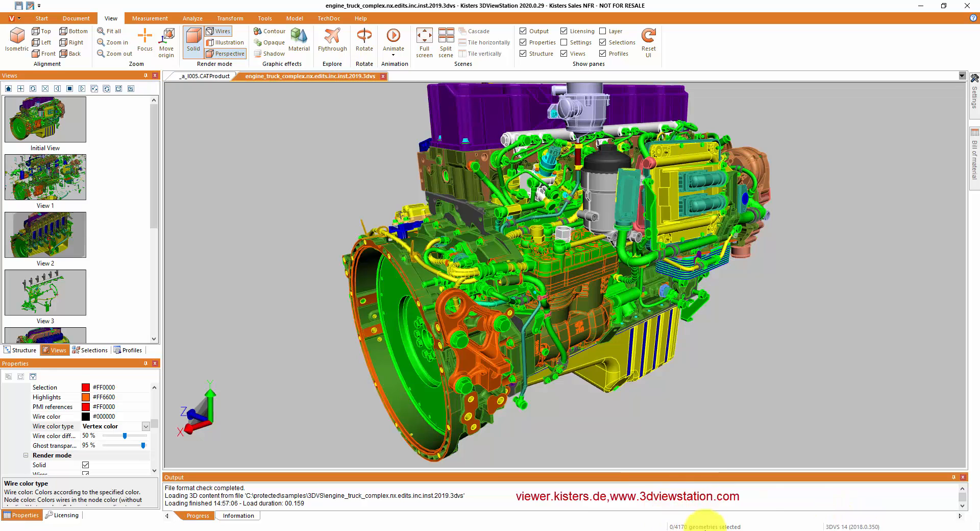
{"action": "left_click", "coordinate": [623, 357]}
{"action": "left_click", "coordinate": [594, 293], "text": "ctrl"}
{"action": "left_click", "coordinate": [659, 235], "text": "ctrl"}
{"action": "scroll", "coordinate": [747, 245], "scroll_direction": "up", "scroll_amount": 5}
{"action": "left_click_drag", "start_coordinate": [775, 351], "coordinate": [499, 174]}
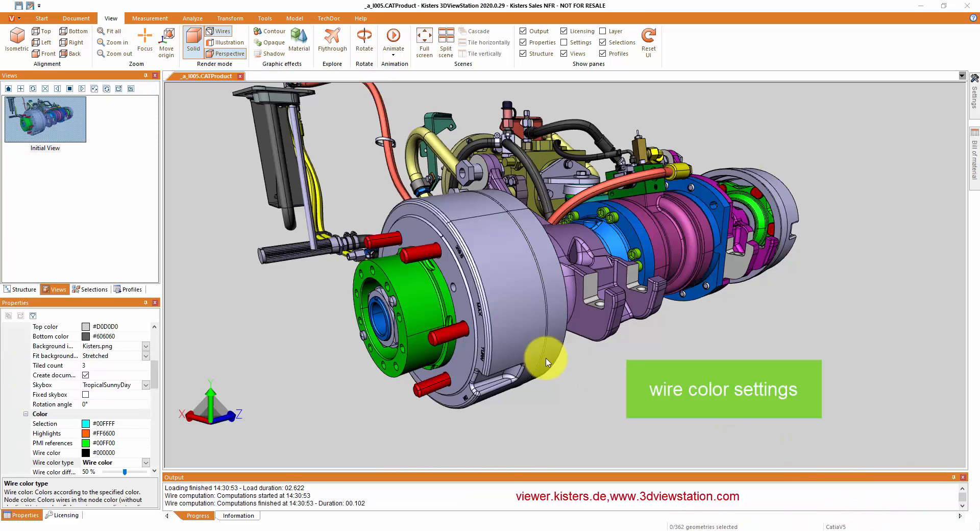
- Turn the wire display of the _a_I005.CATProduct model off and on again
{"action": "left_click", "coordinate": [219, 33]}
{"action": "left_click", "coordinate": [219, 32]}
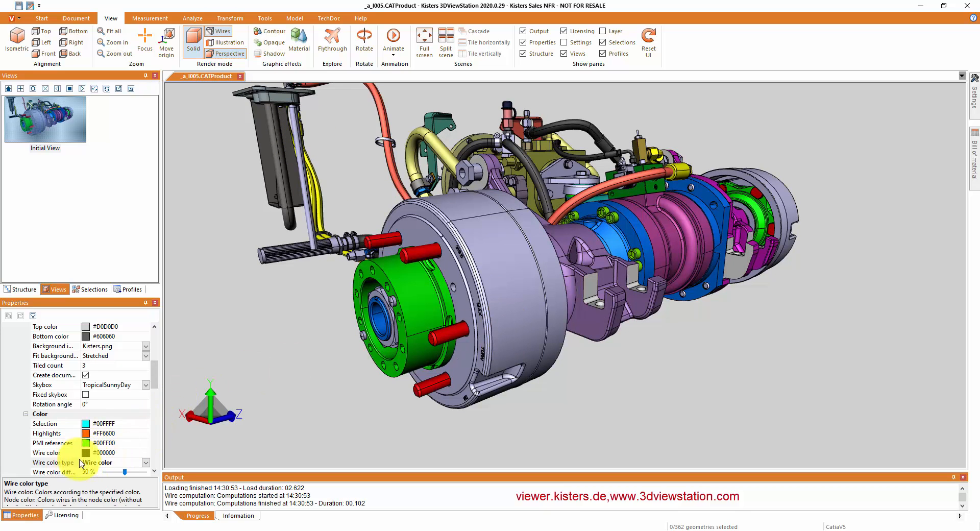
- Try the wire color types Vertex color, Node color and With wire color difference, finishing with Vertex color
{"action": "left_click", "coordinate": [146, 463]}
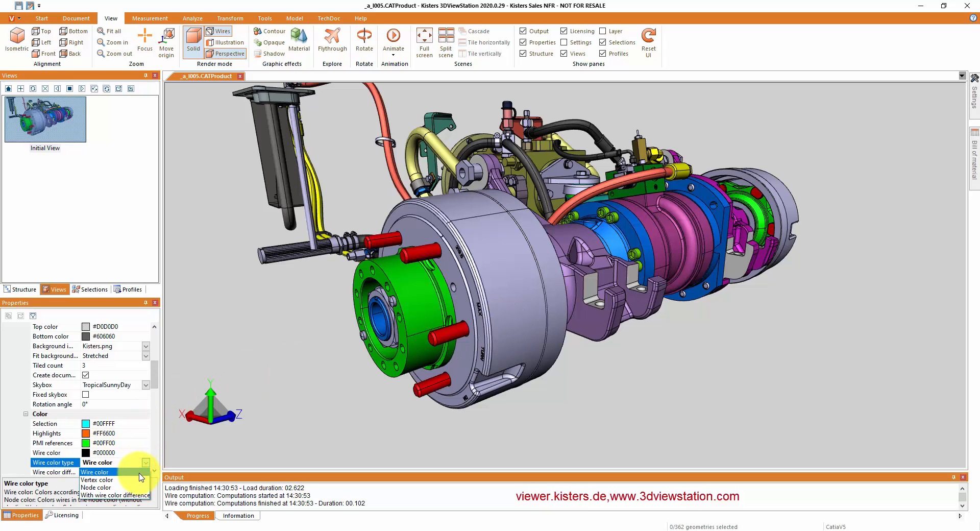
{"action": "left_click", "coordinate": [139, 480]}
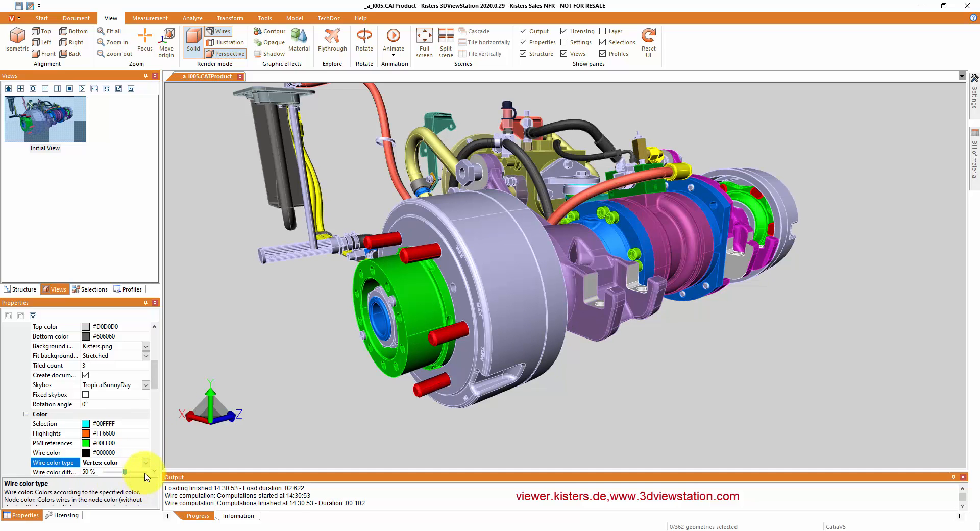
{"action": "left_click", "coordinate": [147, 464]}
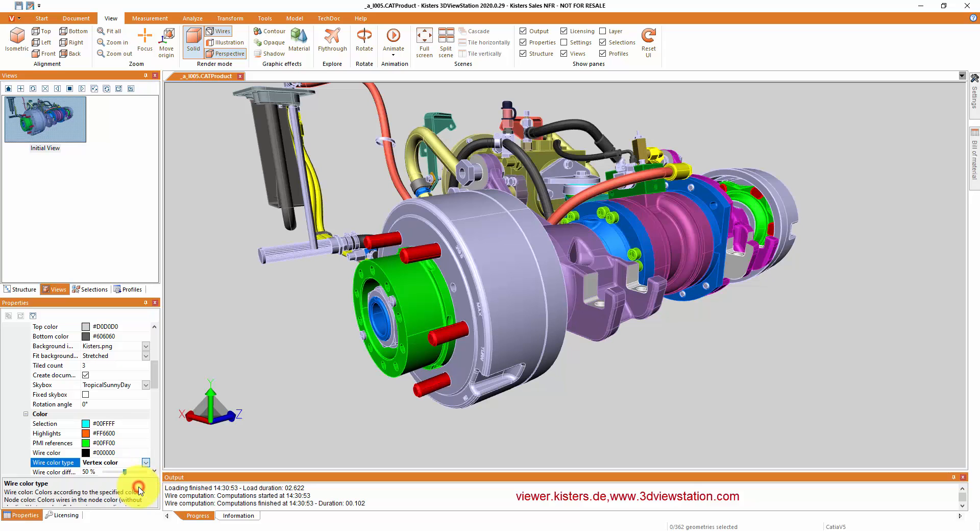
{"action": "left_click", "coordinate": [141, 489]}
{"action": "left_click", "coordinate": [145, 463]}
{"action": "left_click", "coordinate": [140, 498]}
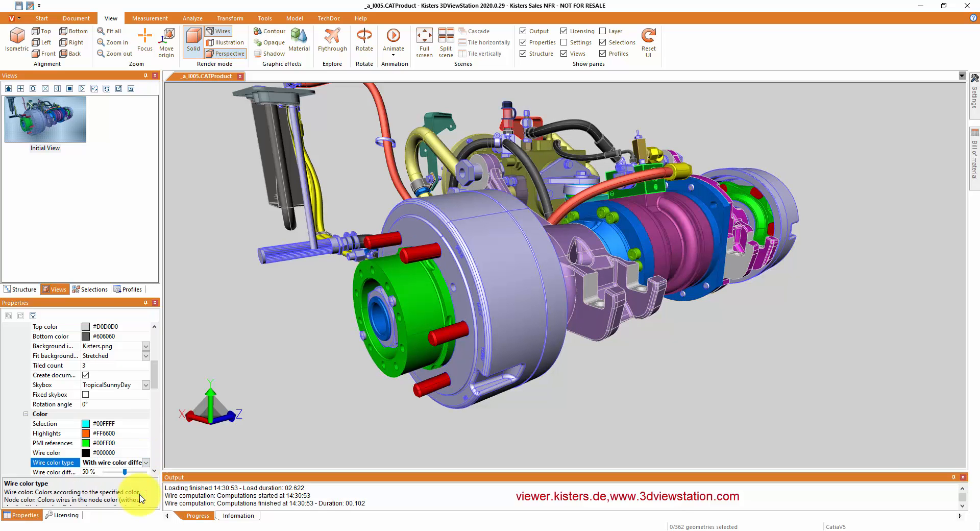
{"action": "left_click", "coordinate": [146, 464]}
{"action": "left_click", "coordinate": [135, 480]}
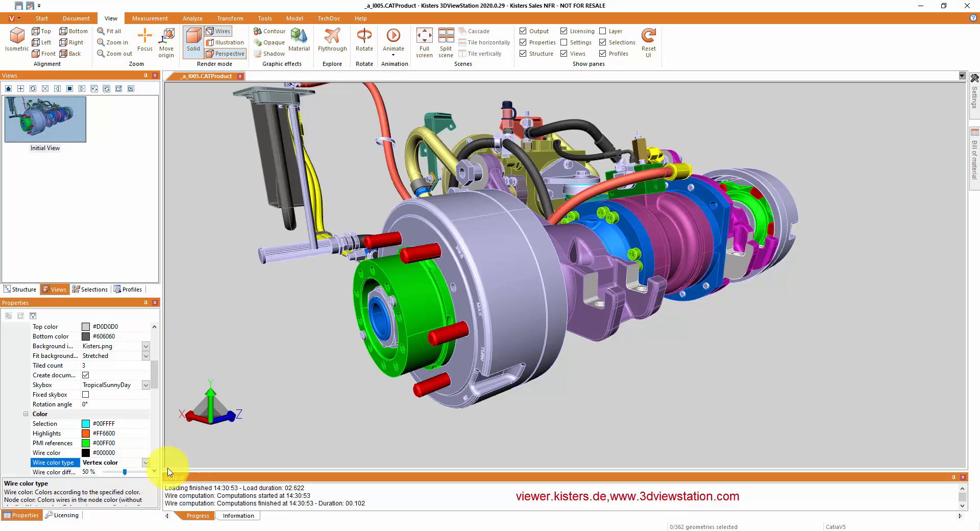
- Filter the application settings by "wire" and collapse the Import and Export groups
{"action": "left_click", "coordinate": [977, 106]}
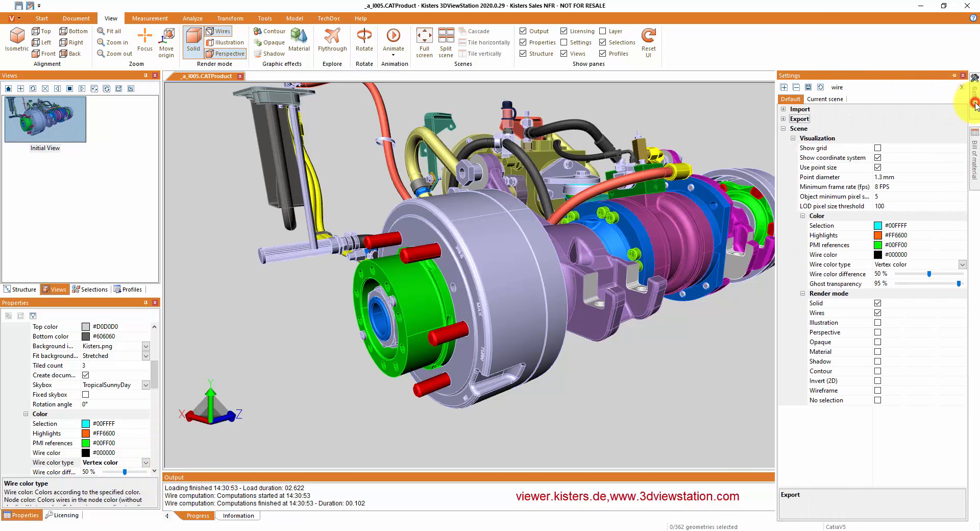
{"action": "left_click_drag", "start_coordinate": [852, 87], "coordinate": [827, 85]}
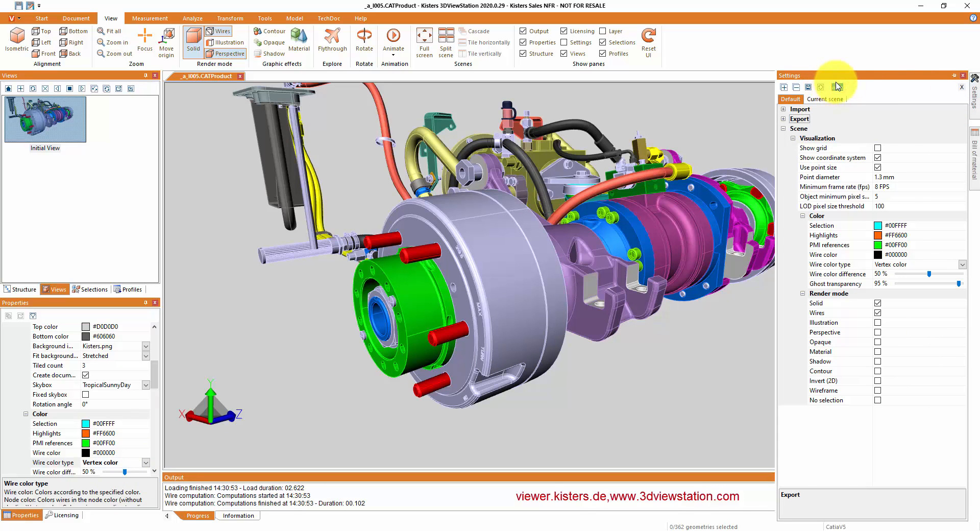
{"action": "key", "text": "Delete"}
{"action": "type", "text": "wir"}
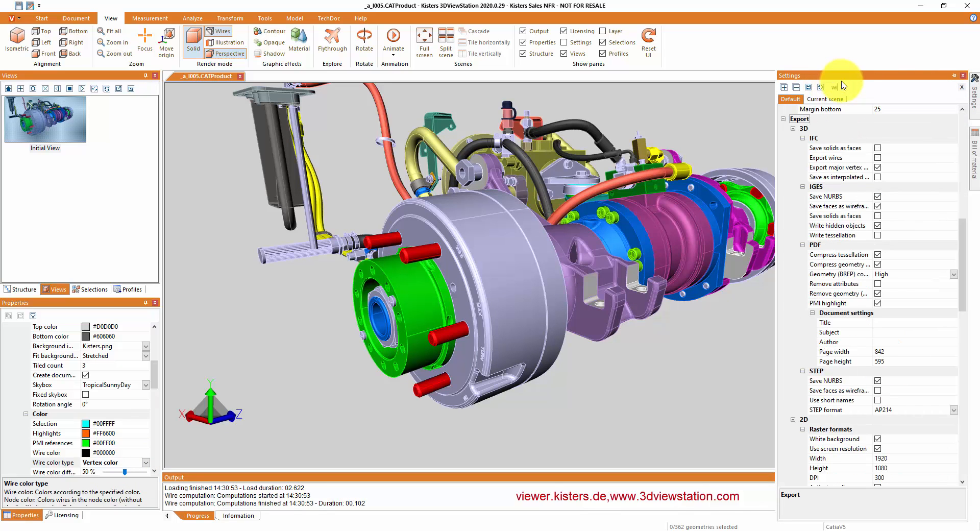
{"action": "type", "text": "e"}
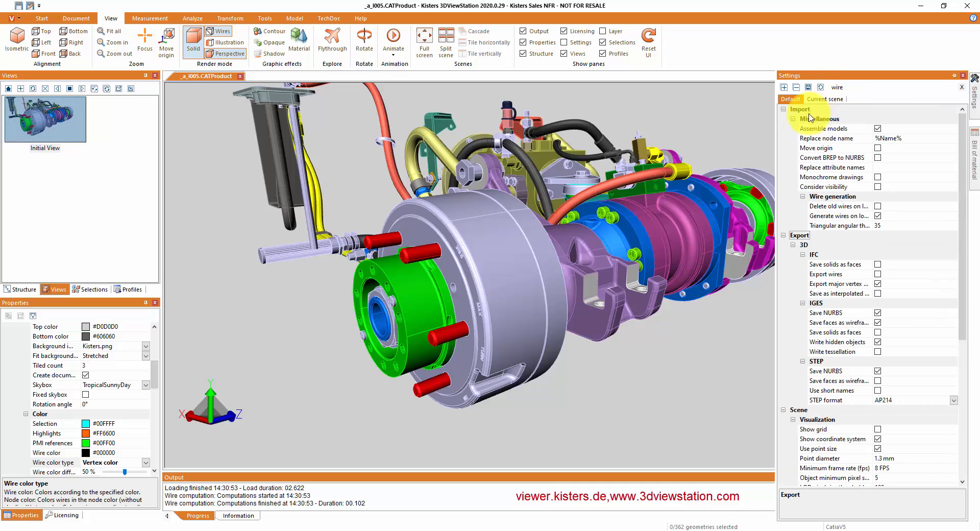
{"action": "left_click", "coordinate": [784, 109]}
{"action": "left_click", "coordinate": [784, 119]}
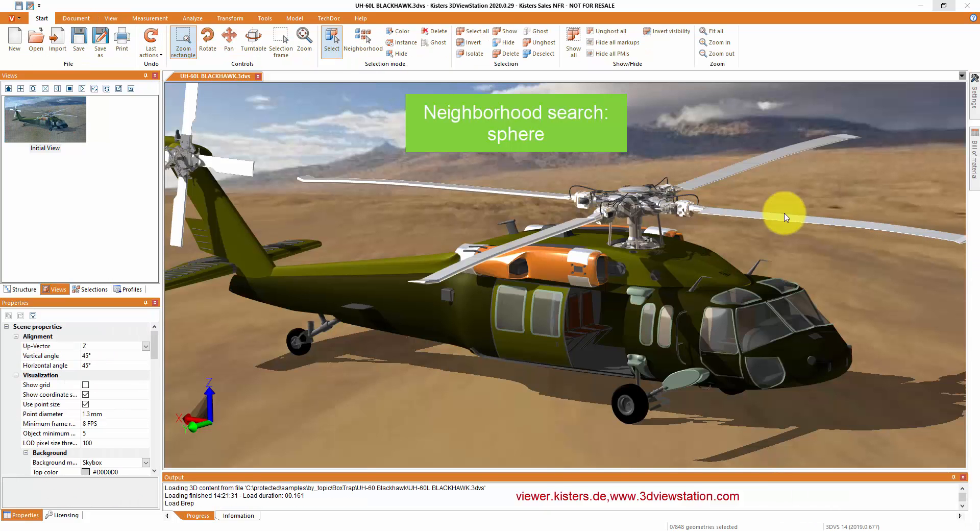
- Set up an Individual neighborhood search with a Sphere on the rotor hub, offset toward the tail with a radius of about 436
{"action": "left_click", "coordinate": [371, 40]}
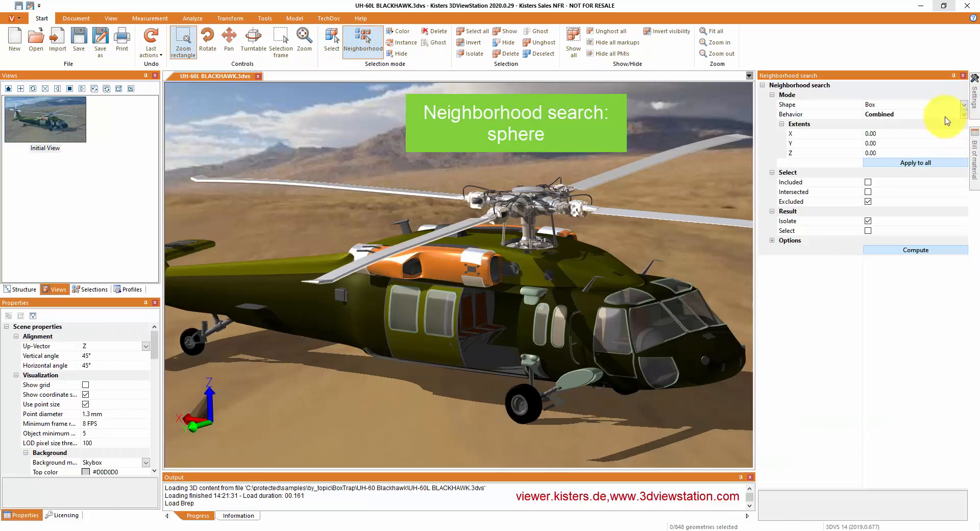
{"action": "left_click", "coordinate": [964, 115]}
{"action": "left_click", "coordinate": [951, 134]}
{"action": "left_click", "coordinate": [964, 105]}
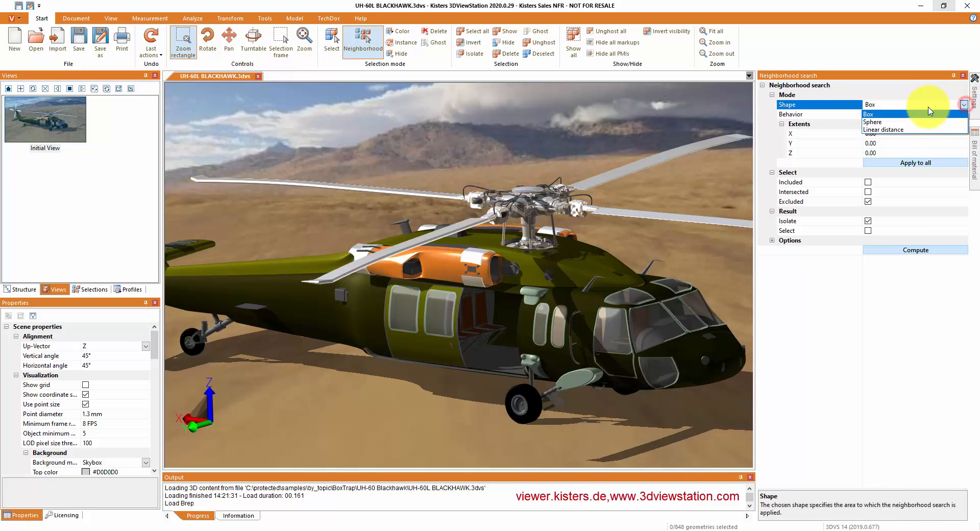
{"action": "left_click", "coordinate": [924, 126]}
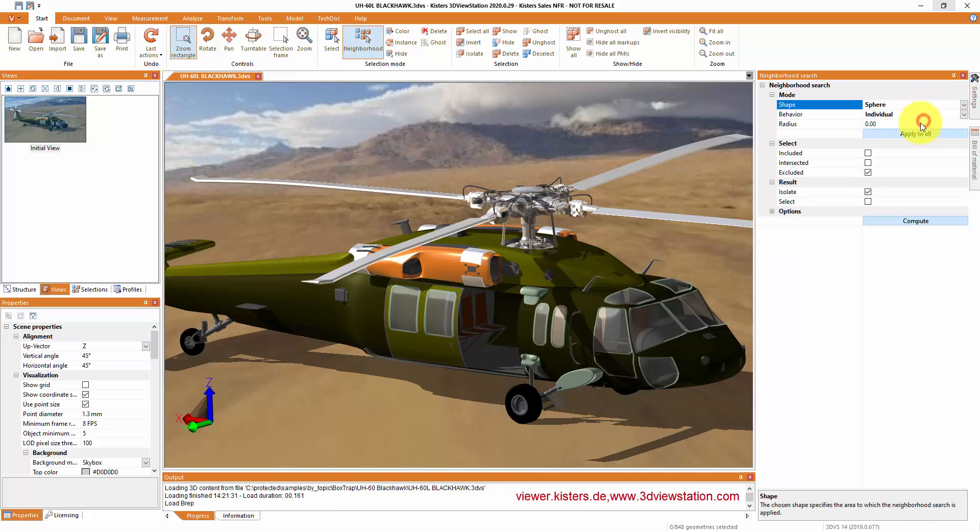
{"action": "left_click", "coordinate": [526, 228]}
{"action": "left_click_drag", "start_coordinate": [523, 253], "coordinate": [422, 250]}
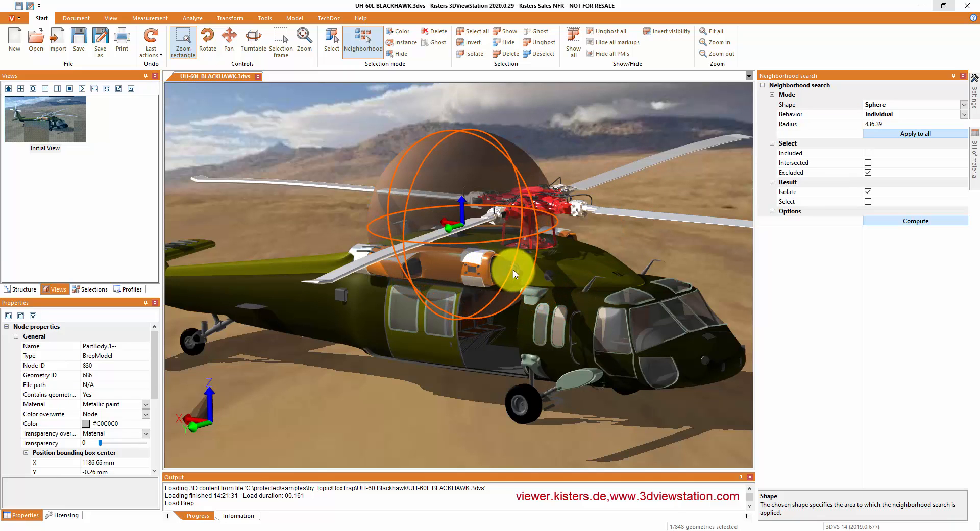
- Compute the sphere search with Included and Intersected enabled and Excluded disabled, isolating the matching helicopter parts
{"action": "left_click", "coordinate": [868, 153]}
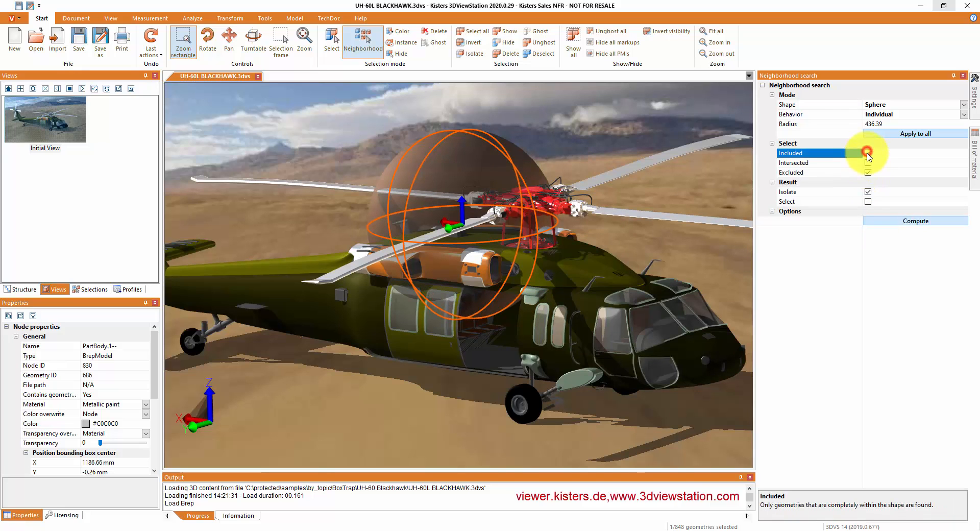
{"action": "left_click", "coordinate": [868, 172]}
{"action": "left_click", "coordinate": [868, 163]}
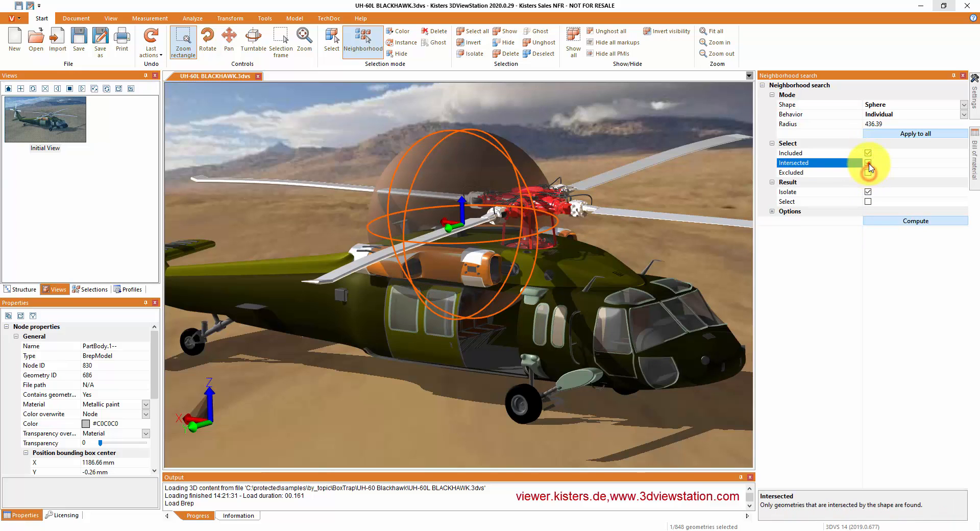
{"action": "left_click", "coordinate": [892, 222]}
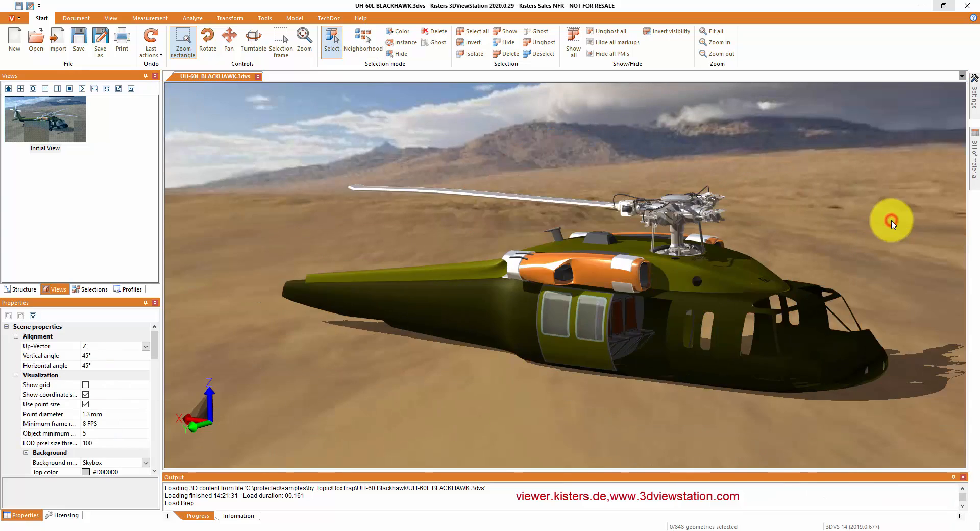
{"action": "mouse_move", "coordinate": [892, 223]}
{"action": "left_mouse_down"}
{"action": "mouse_move", "coordinate": [875, 241]}
{"action": "mouse_move", "coordinate": [888, 230]}
{"action": "left_mouse_up"}
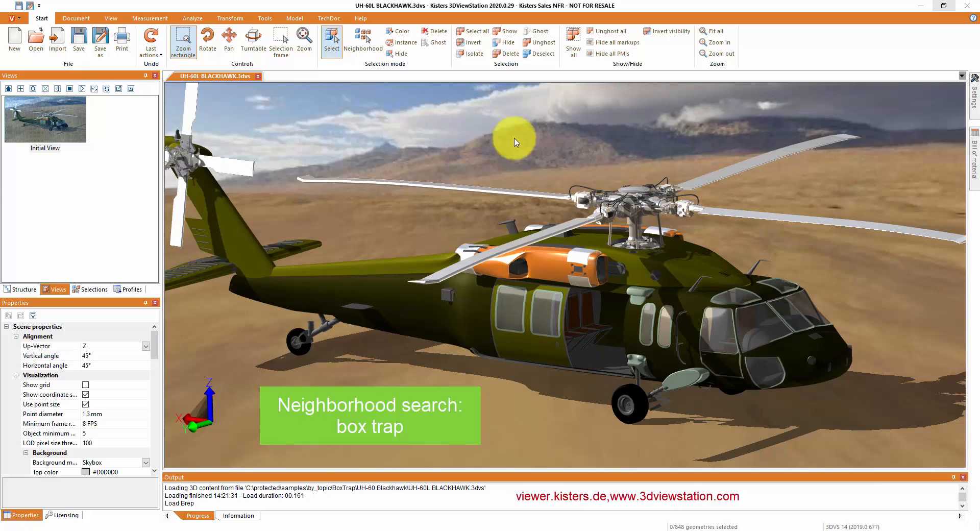
- Isolate the parts fully included in an Individual Box neighborhood search around the orange engine cowling
{"action": "left_click", "coordinate": [362, 39]}
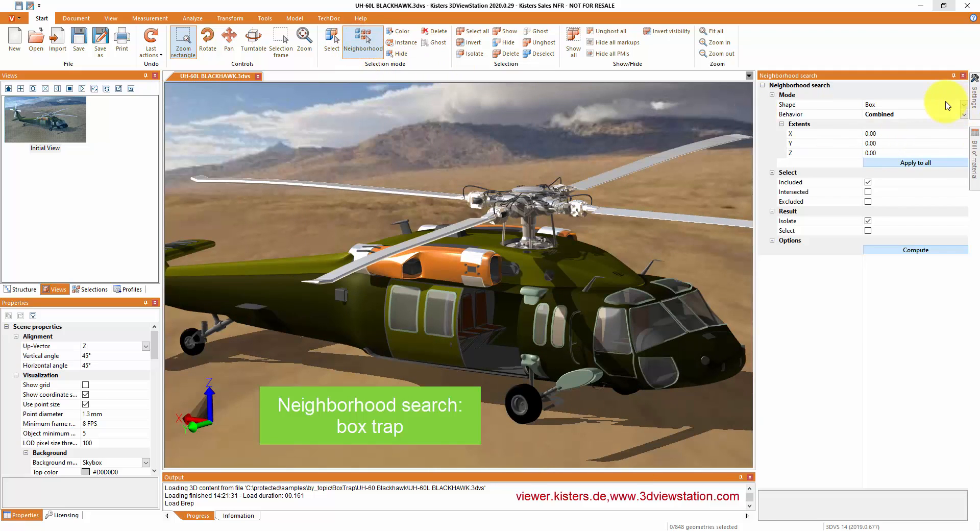
{"action": "left_click", "coordinate": [964, 105]}
{"action": "left_click", "coordinate": [914, 115]}
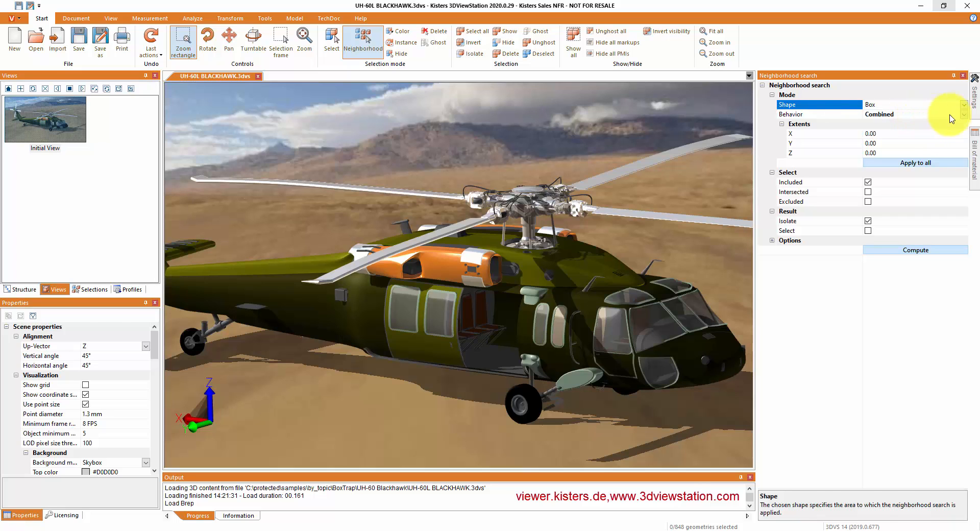
{"action": "left_click", "coordinate": [965, 115]}
{"action": "left_click", "coordinate": [947, 131]}
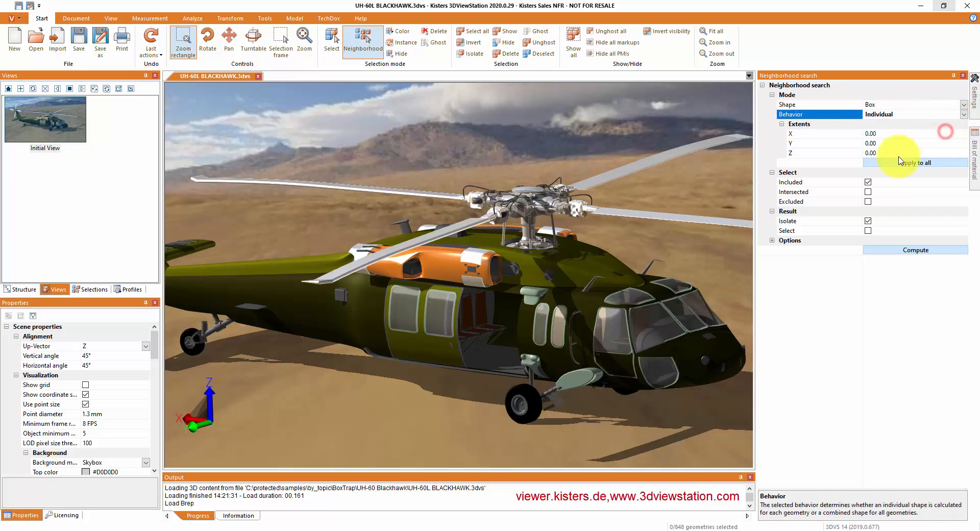
{"action": "left_click", "coordinate": [432, 267]}
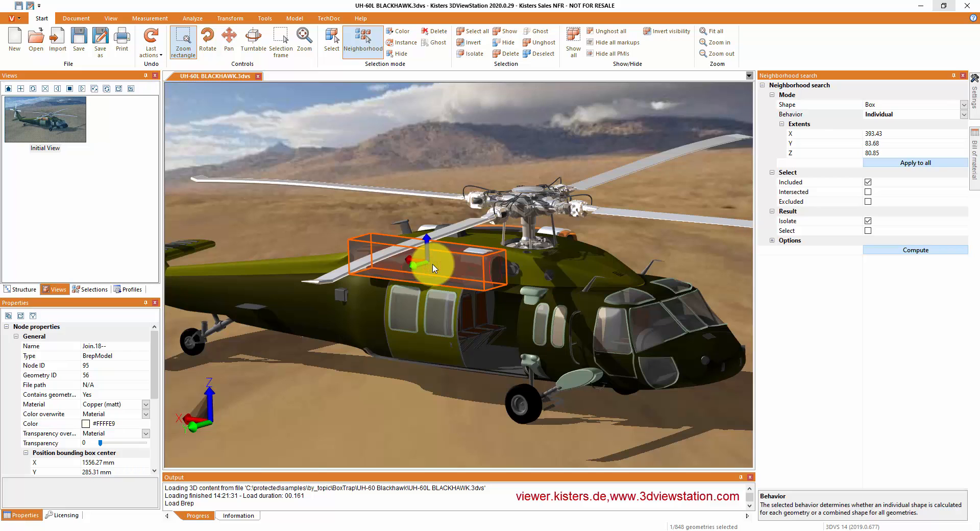
{"action": "left_click", "coordinate": [914, 250]}
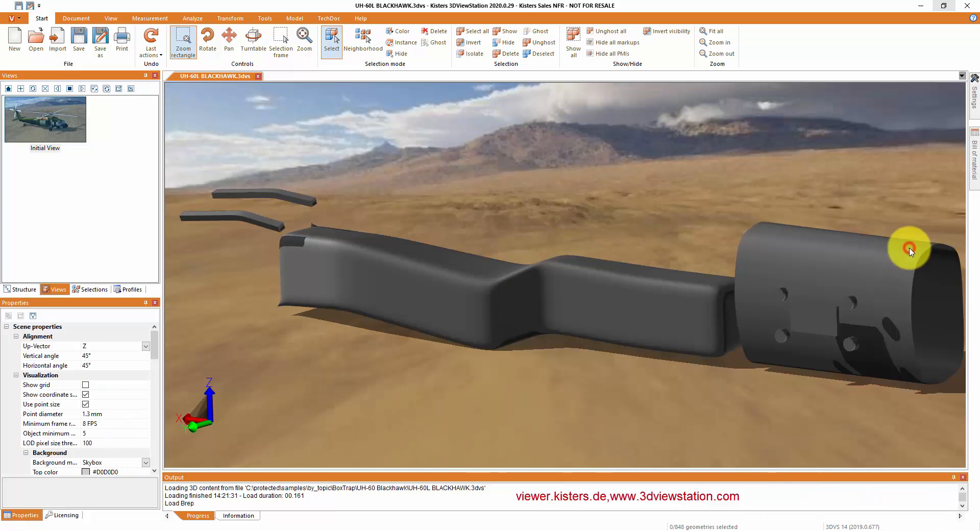
- Restore the Initial View and fit a Combined search box around the engine cowling and rotor base, with extents about 438 × 316 × 215
{"action": "left_click", "coordinate": [72, 112]}
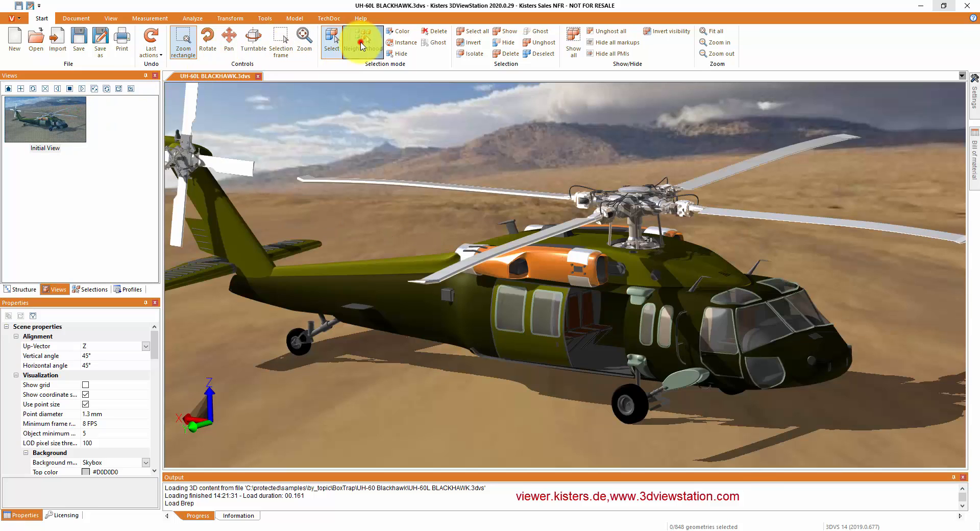
{"action": "left_click", "coordinate": [363, 40]}
{"action": "left_click", "coordinate": [887, 116]}
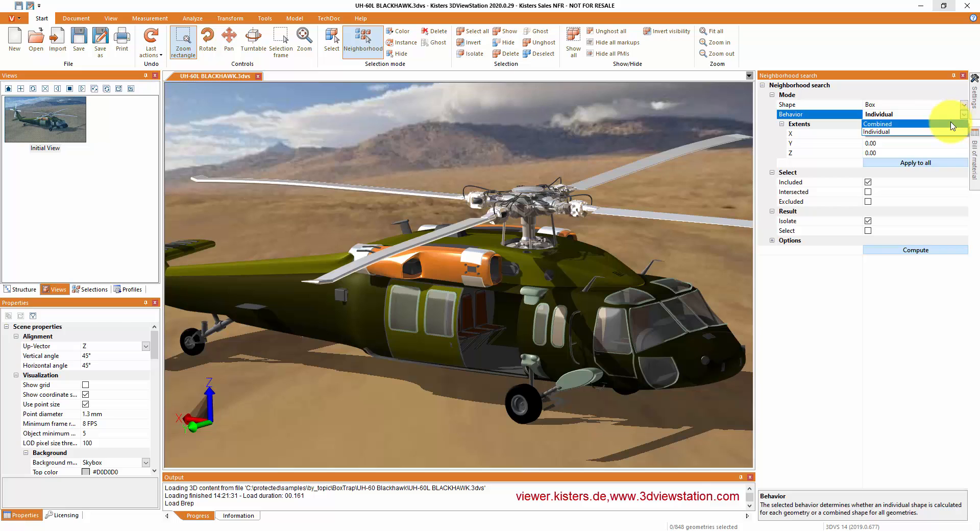
{"action": "left_click", "coordinate": [439, 264]}
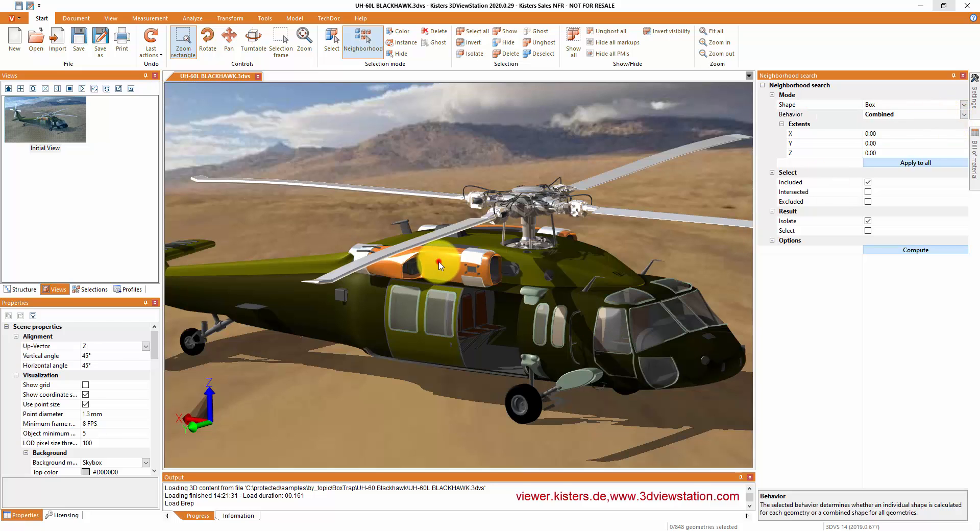
{"action": "left_click", "coordinate": [515, 231], "text": "ctrl"}
{"action": "left_click_drag", "start_coordinate": [489, 210], "coordinate": [487, 162]}
{"action": "mouse_move", "coordinate": [619, 295]}
{"action": "left_mouse_down"}
{"action": "mouse_move", "coordinate": [552, 309]}
{"action": "mouse_move", "coordinate": [495, 300]}
{"action": "mouse_move", "coordinate": [631, 300]}
{"action": "left_mouse_up"}
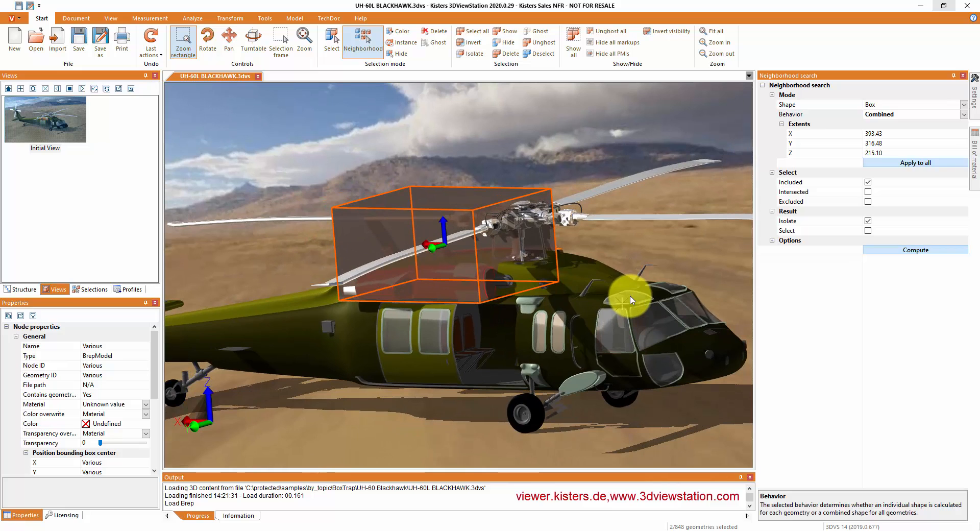
{"action": "left_click_drag", "start_coordinate": [525, 241], "coordinate": [531, 267]}
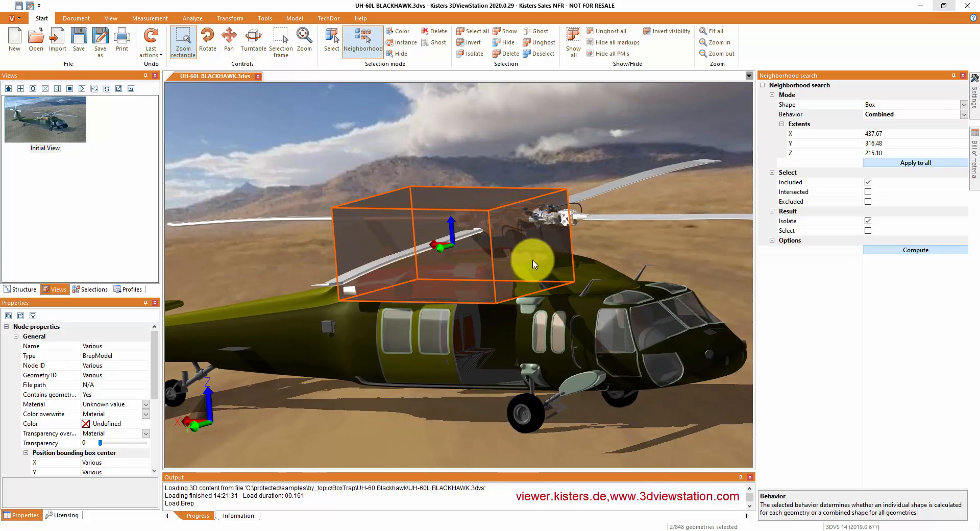
- Compute the combined box search with only Included enabled, isolating the parts completely inside the box
{"action": "left_click", "coordinate": [830, 197]}
{"action": "left_click", "coordinate": [868, 192]}
{"action": "left_click", "coordinate": [868, 182]}
{"action": "left_click", "coordinate": [868, 192]}
{"action": "left_click", "coordinate": [868, 183]}
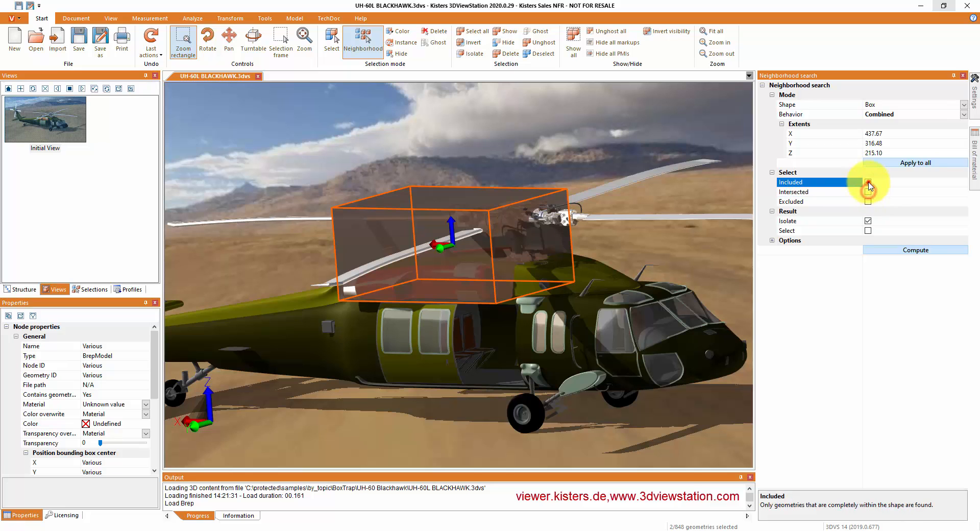
{"action": "left_click", "coordinate": [917, 250]}
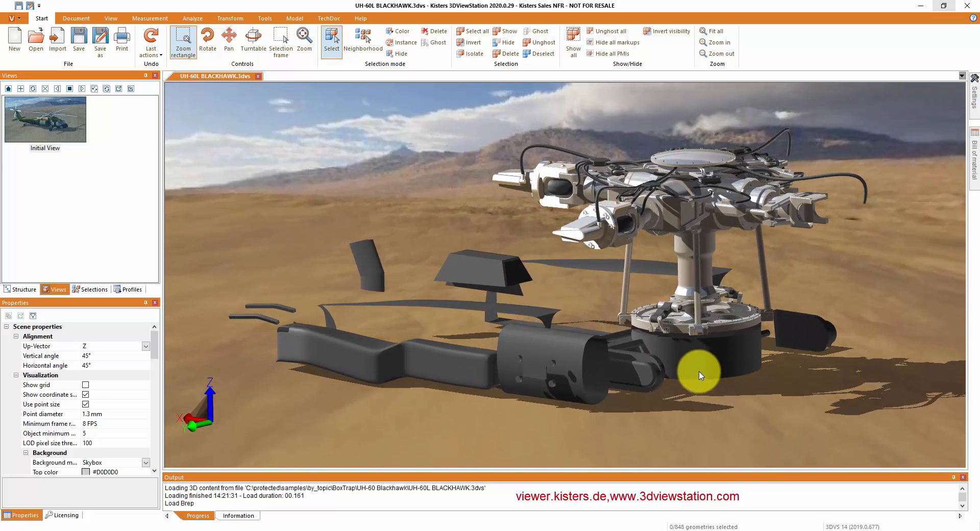
- Restore the Initial View and start a Combined box search on the engine cowling and rotor base with Included and Intersected enabled
{"action": "left_click", "coordinate": [60, 132]}
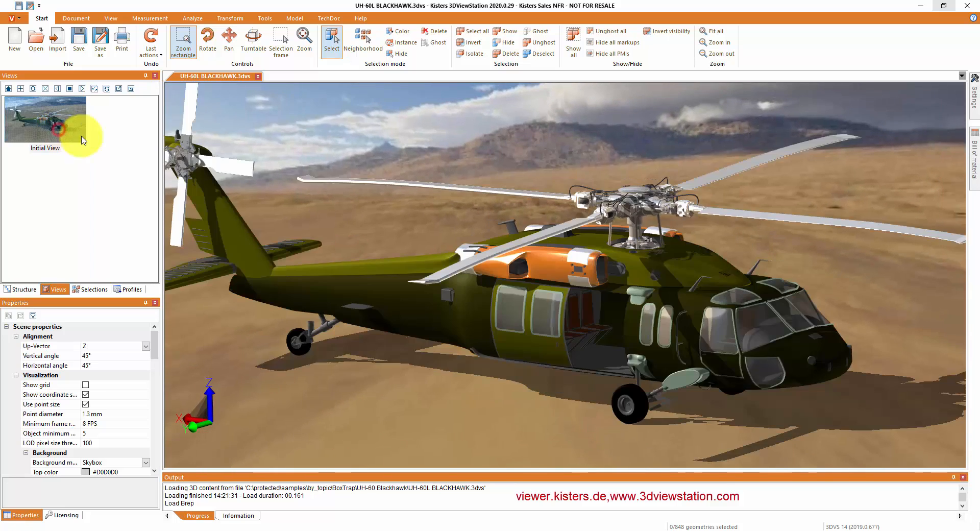
{"action": "left_click", "coordinate": [364, 40]}
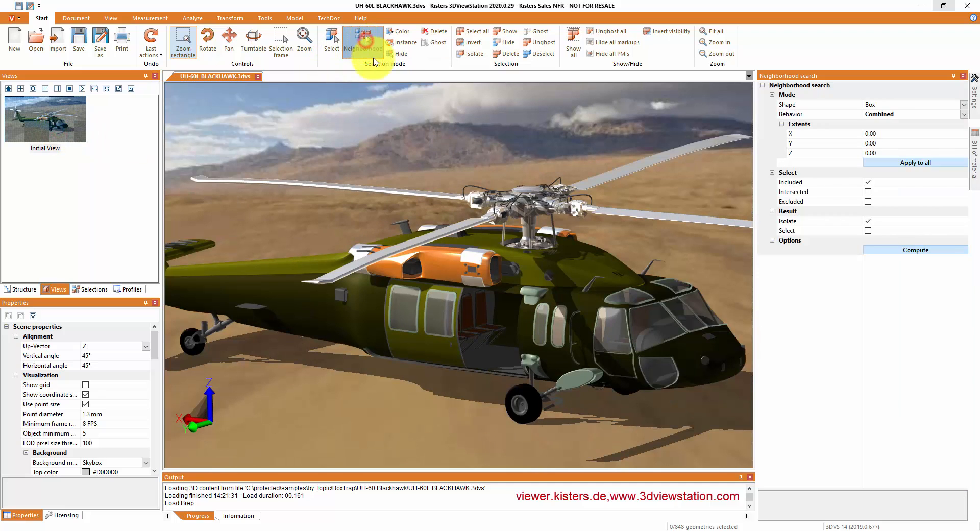
{"action": "left_click", "coordinate": [868, 193]}
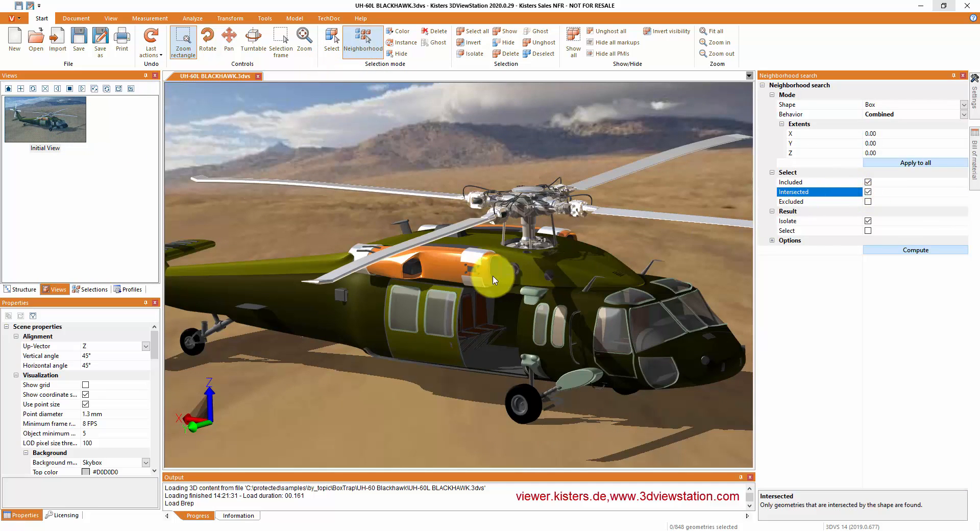
{"action": "left_click", "coordinate": [445, 263]}
{"action": "left_click", "coordinate": [516, 229], "text": "ctrl"}
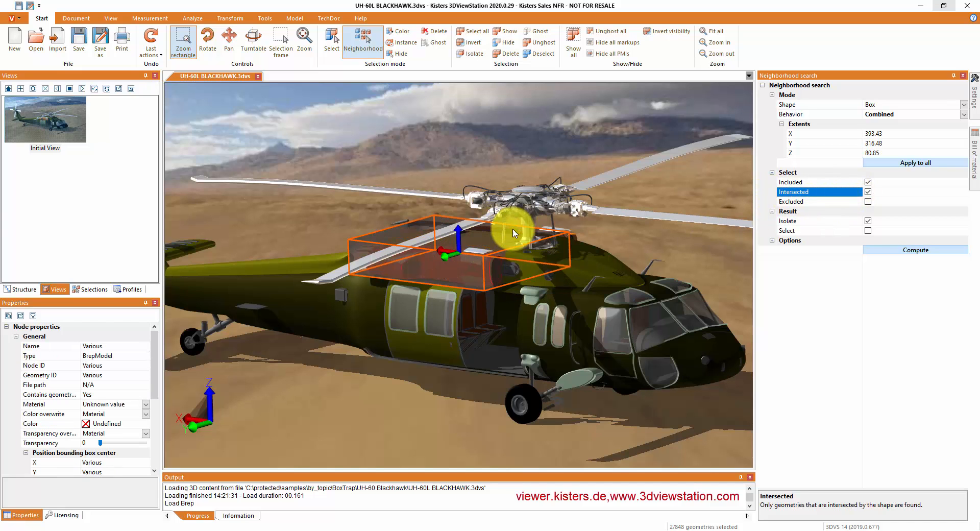
- Extend the search box upward and toward the nose, compute the search and inspect the isolated parts
{"action": "left_click_drag", "start_coordinate": [497, 236], "coordinate": [512, 171]}
{"action": "left_click_drag", "start_coordinate": [539, 216], "coordinate": [591, 220]}
{"action": "left_click", "coordinate": [902, 248]}
{"action": "left_click_drag", "start_coordinate": [810, 286], "coordinate": [777, 291]}
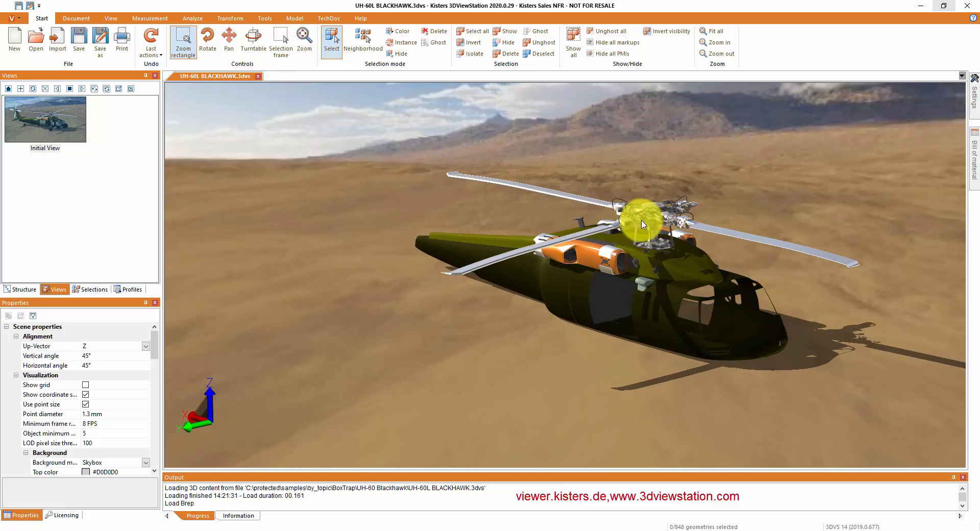
- Restore the Initial View and fit a Combined search box around the engine cowling and rotor head, with extents about 560 × 369 × 227
{"action": "left_click", "coordinate": [80, 113]}
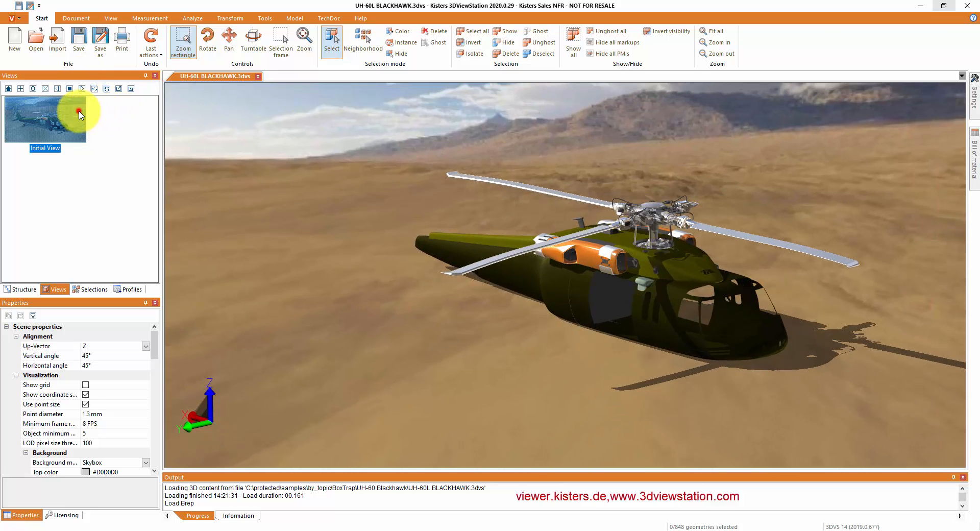
{"action": "left_click", "coordinate": [360, 41]}
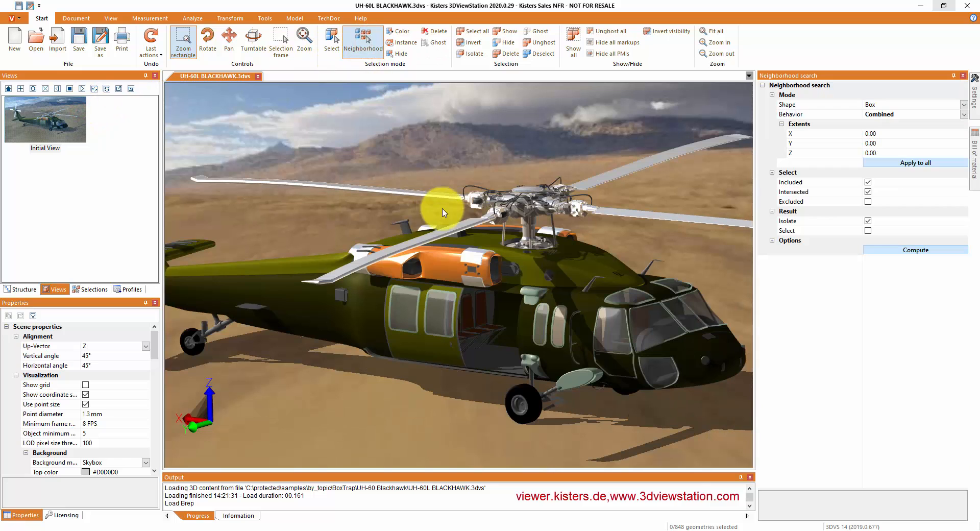
{"action": "left_click", "coordinate": [456, 263]}
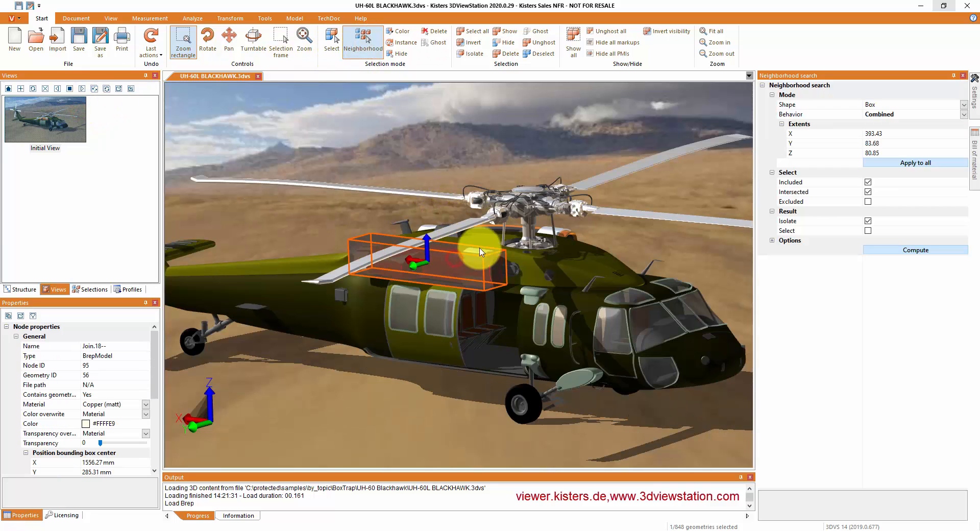
{"action": "left_click", "coordinate": [503, 221], "text": "ctrl"}
{"action": "left_click_drag", "start_coordinate": [485, 235], "coordinate": [595, 227]}
- Compute the combined box search with only Excluded enabled, isolating the parts outside the box
{"action": "left_click", "coordinate": [868, 202]}
{"action": "left_click", "coordinate": [868, 192]}
{"action": "left_click", "coordinate": [868, 183]}
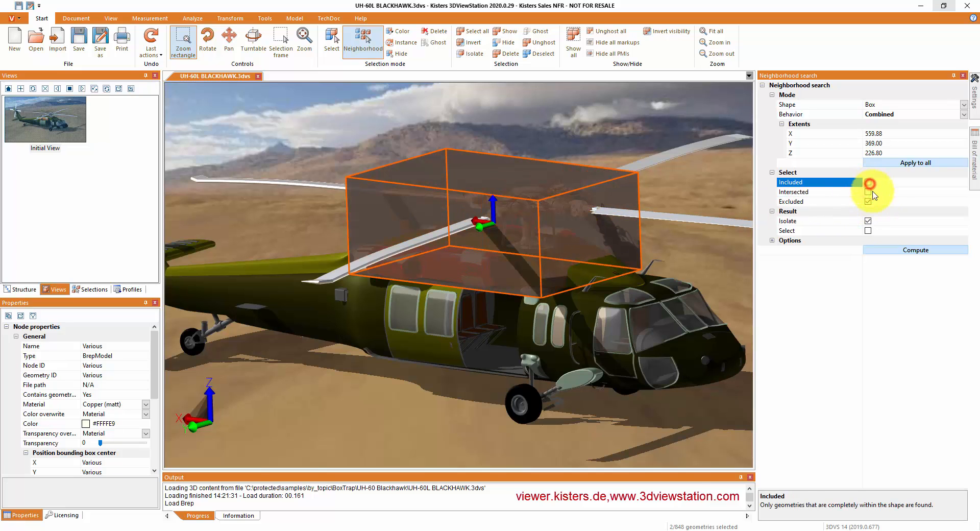
{"action": "left_click", "coordinate": [901, 250]}
{"action": "mouse_move", "coordinate": [746, 323]}
{"action": "left_mouse_down"}
{"action": "mouse_move", "coordinate": [749, 366]}
{"action": "mouse_move", "coordinate": [753, 300]}
{"action": "mouse_move", "coordinate": [749, 339]}
{"action": "mouse_move", "coordinate": [735, 339]}
{"action": "mouse_move", "coordinate": [743, 337]}
{"action": "left_mouse_up"}
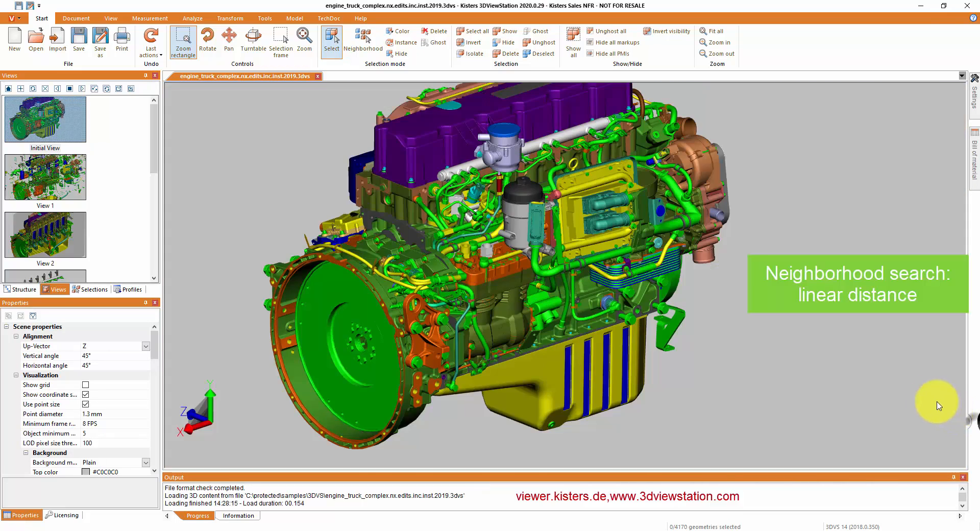
- Isolate the neighbors of the bent harness pipe above the oil sump using a Linear distance search with a distance of about 11
{"action": "left_click_drag", "start_coordinate": [771, 337], "coordinate": [603, 261]}
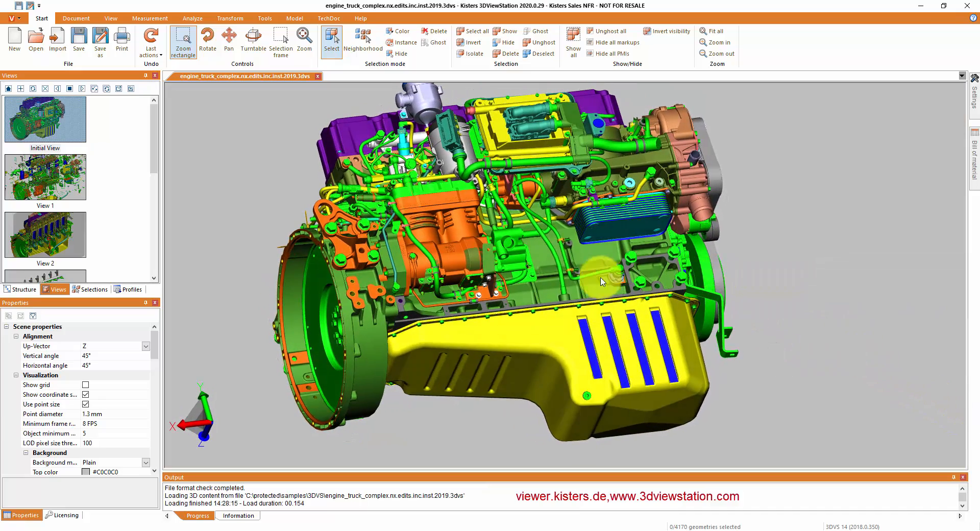
{"action": "left_click", "coordinate": [564, 256]}
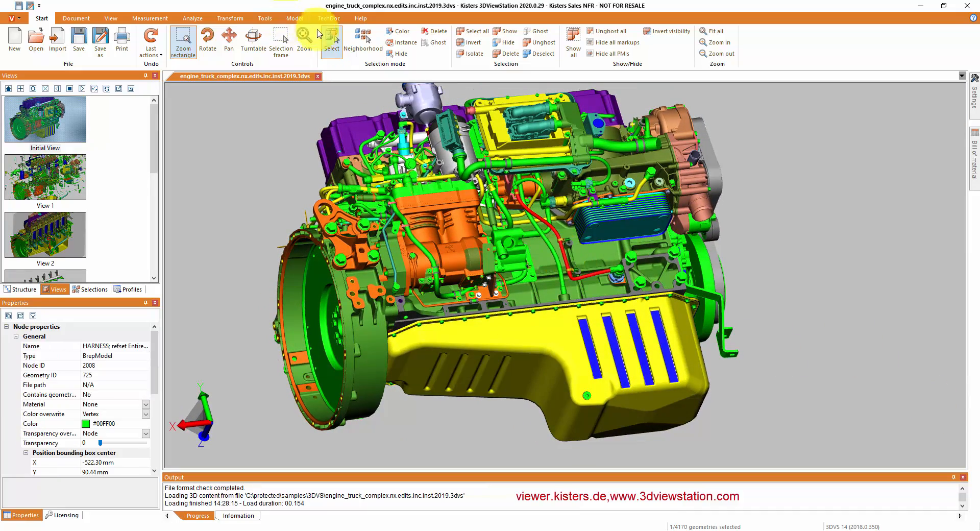
{"action": "left_click", "coordinate": [359, 40]}
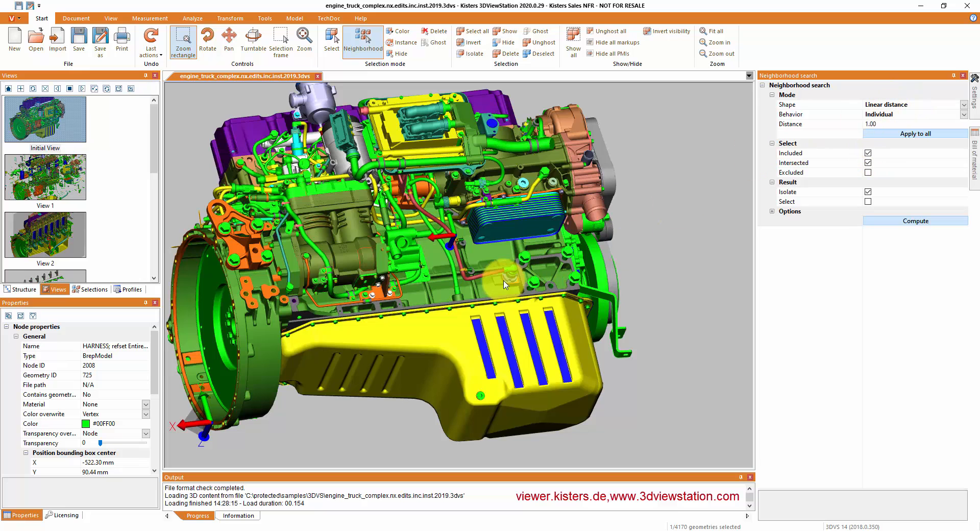
{"action": "left_click_drag", "start_coordinate": [459, 260], "coordinate": [462, 259]}
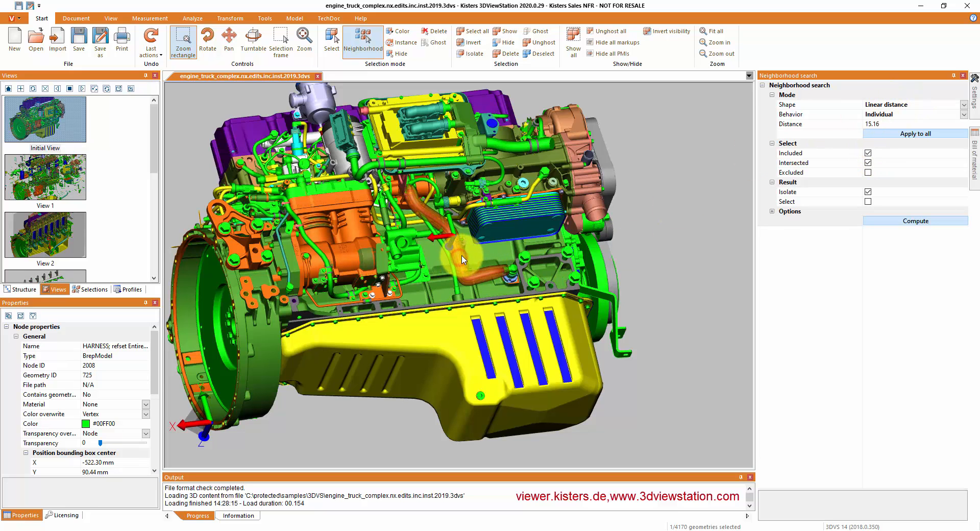
{"action": "scroll", "coordinate": [461, 262], "scroll_direction": "up", "scroll_amount": 5}
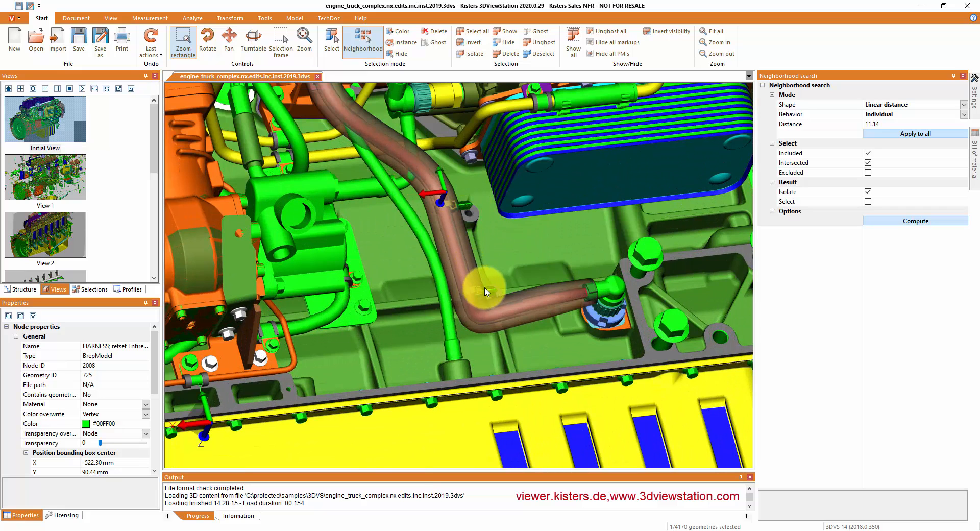
{"action": "left_click", "coordinate": [891, 223]}
{"action": "left_click_drag", "start_coordinate": [629, 305], "coordinate": [600, 278]}
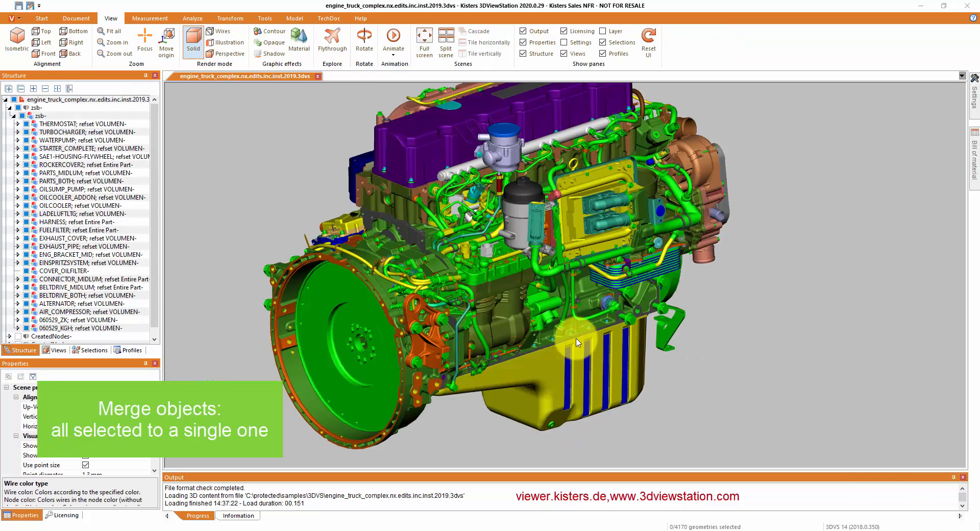
- Merge all parts of the SAE1-HOUSING-FLYWHEEL subassembly into a single object
{"action": "left_click", "coordinate": [331, 295]}
{"action": "left_click", "coordinate": [331, 295]}
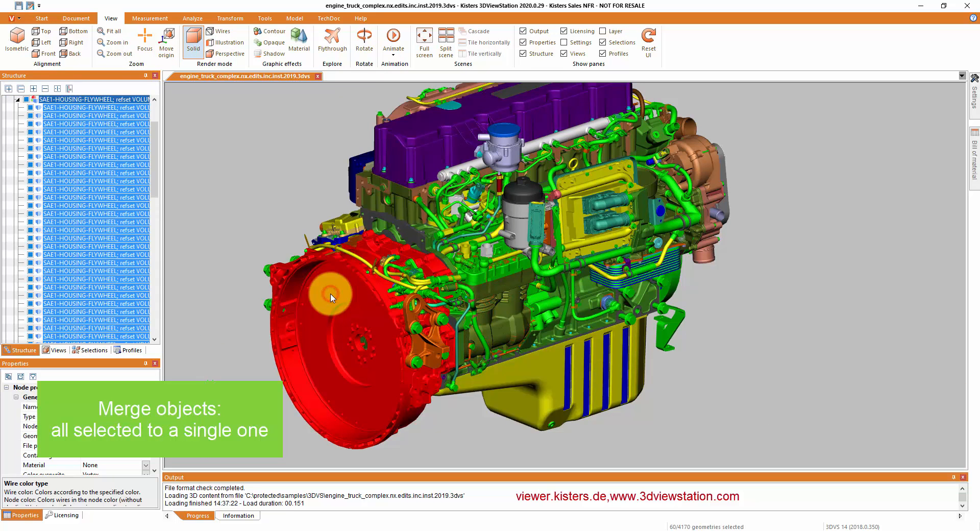
{"action": "scroll", "coordinate": [152, 137], "scroll_direction": "up", "scroll_amount": 3}
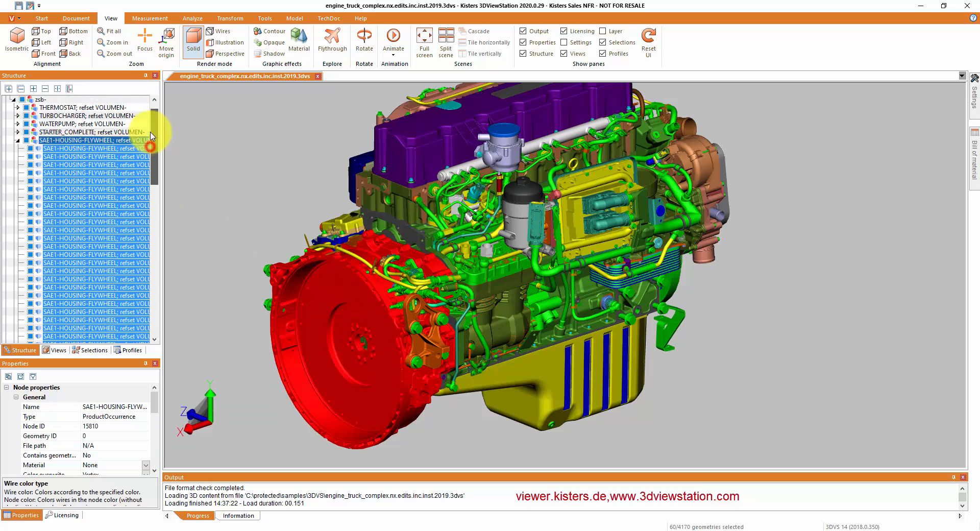
{"action": "right_click", "coordinate": [118, 156]}
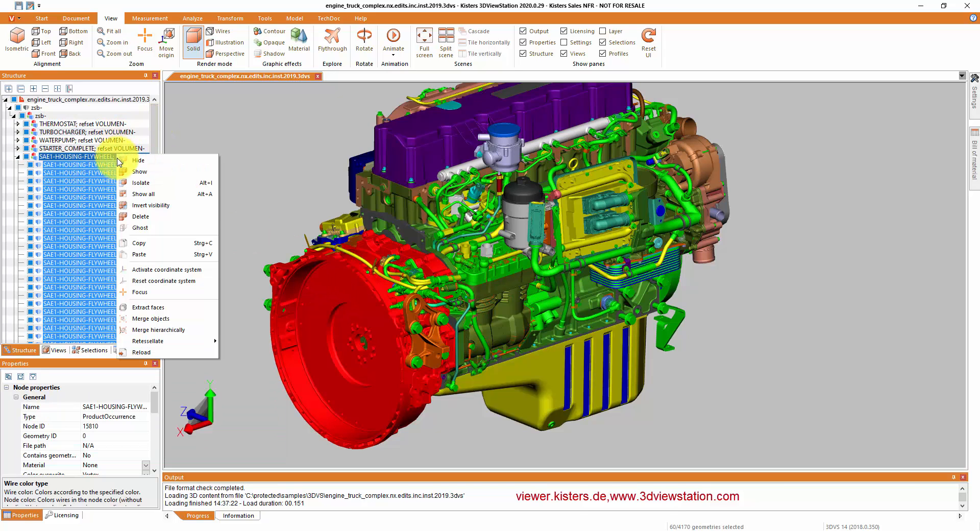
{"action": "left_click", "coordinate": [147, 319]}
{"action": "left_click", "coordinate": [507, 273]}
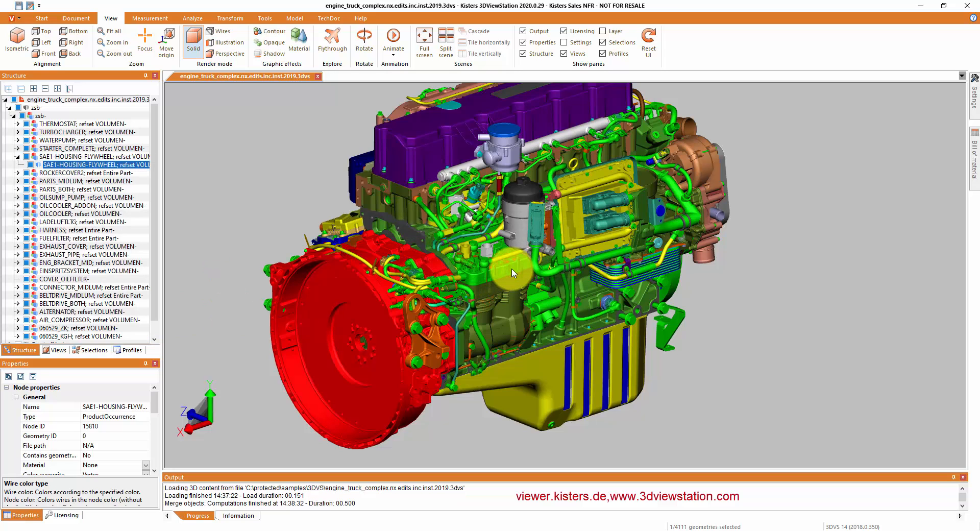
- Merge the PARTS_BOTH and OILCOOLER subassemblies into one object and select the merged flywheel housing in the model
{"action": "left_click", "coordinate": [79, 189]}
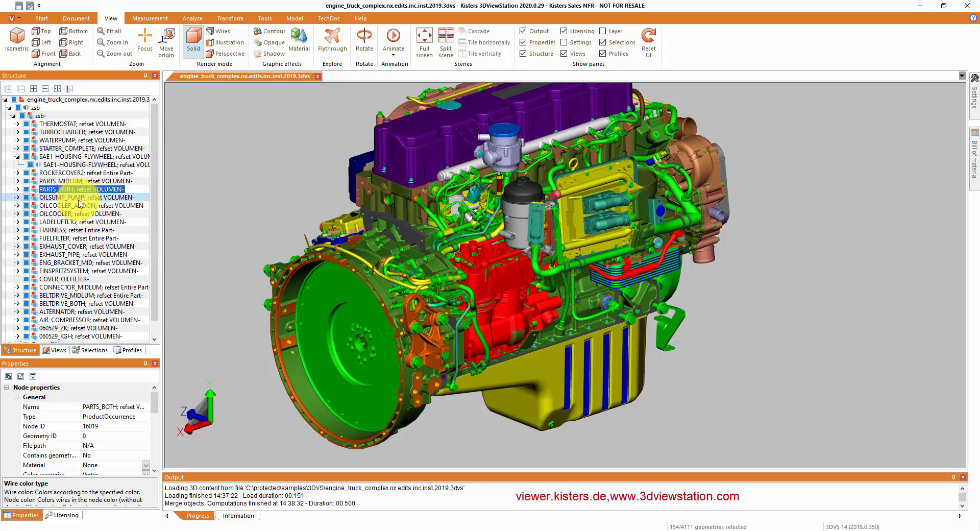
{"action": "left_click", "coordinate": [79, 213], "text": "ctrl"}
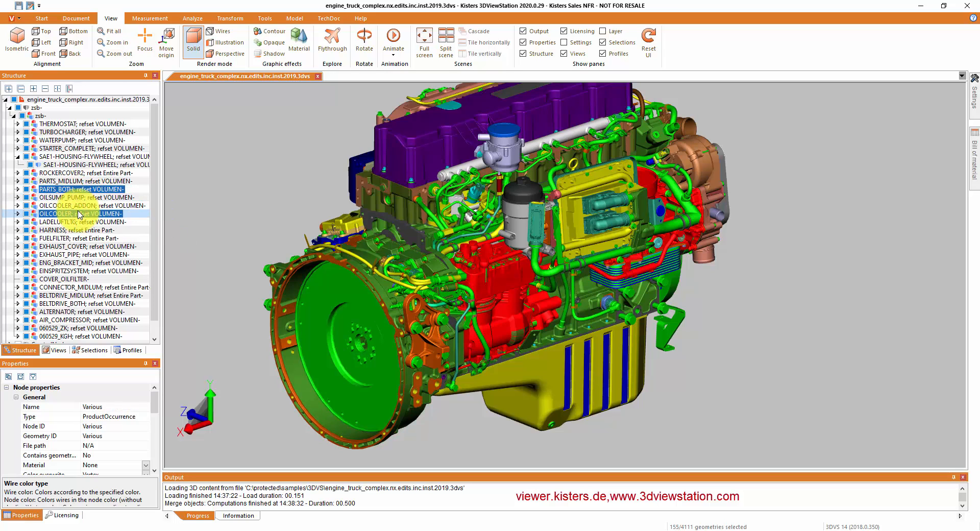
{"action": "right_click", "coordinate": [79, 214]}
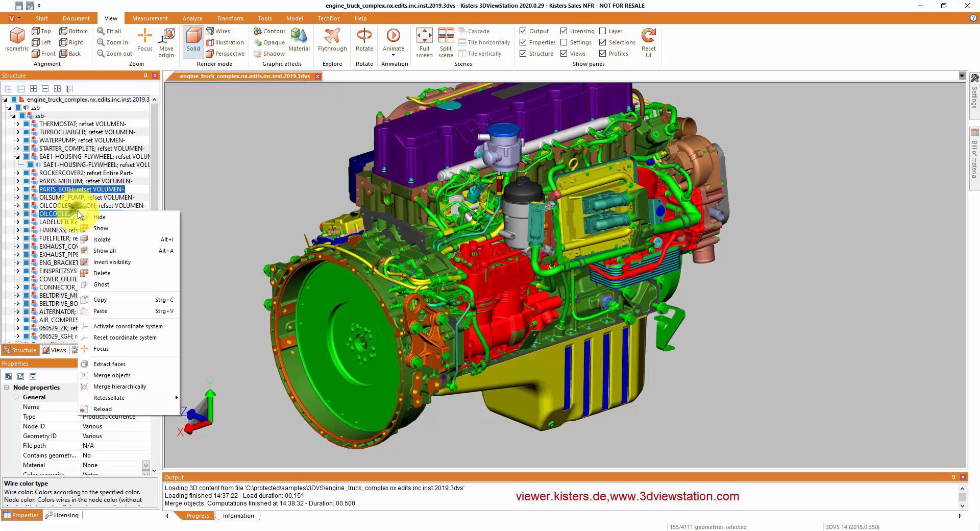
{"action": "left_click", "coordinate": [111, 376]}
{"action": "left_click", "coordinate": [516, 269]}
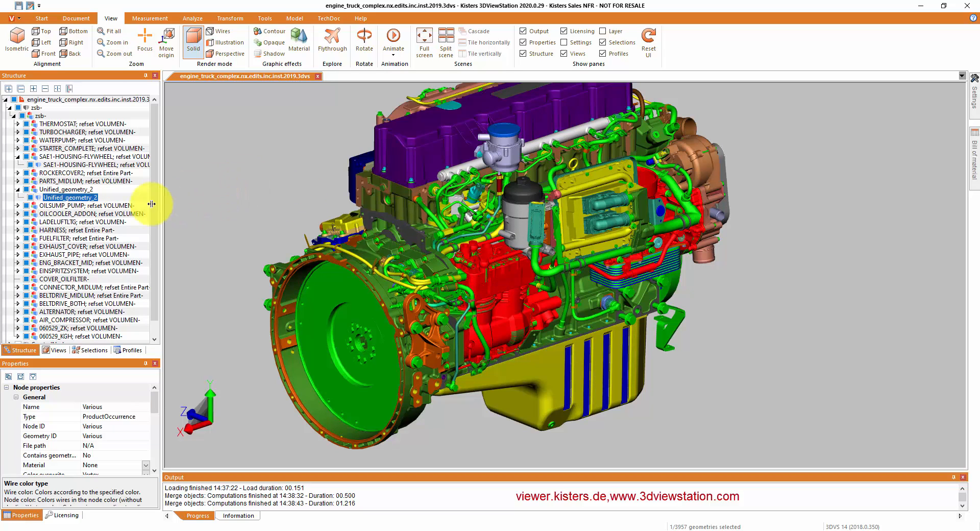
{"action": "mouse_move", "coordinate": [78, 191]}
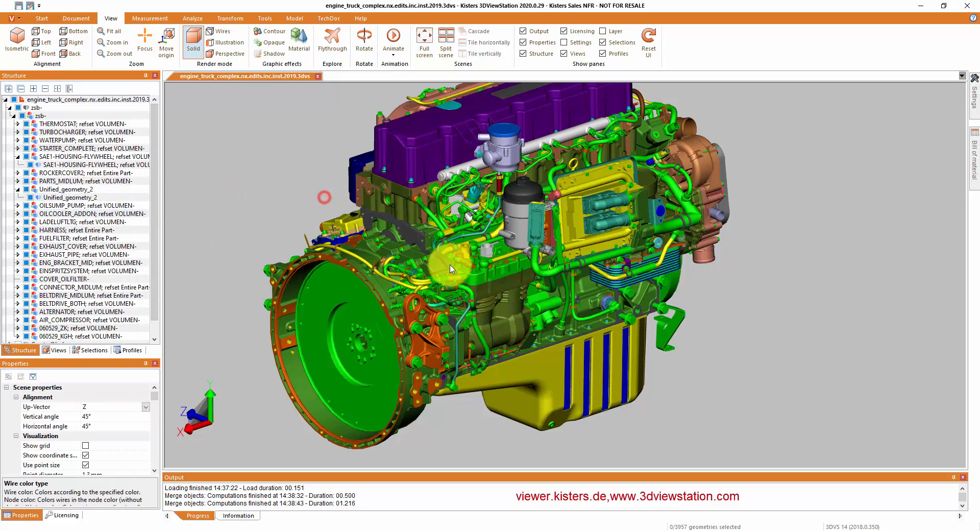
{"action": "left_click", "coordinate": [341, 301]}
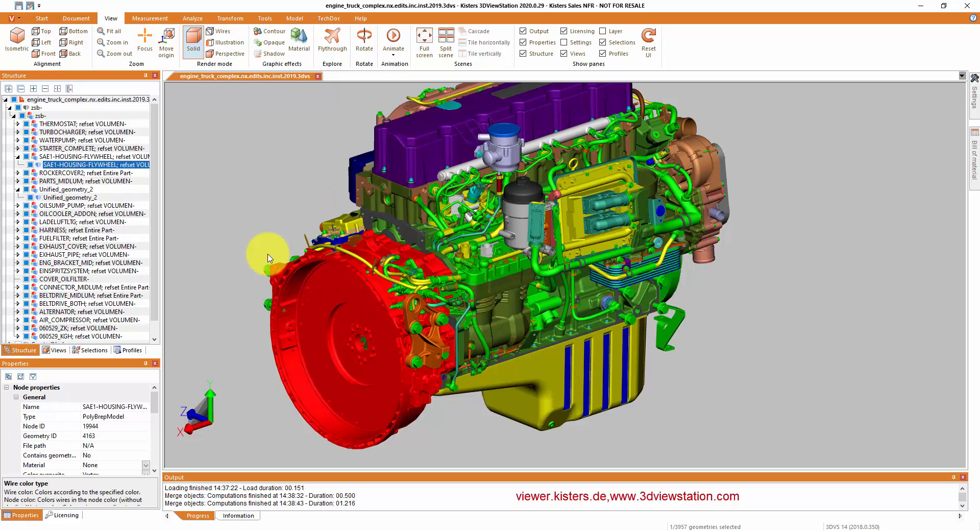
- Merge all engine subassemblies from THERMOSTAT through 060529_KGH hierarchically, so each one turns into a single object
{"action": "left_click", "coordinate": [107, 124]}
{"action": "scroll", "coordinate": [152, 230], "scroll_direction": "down", "scroll_amount": 1}
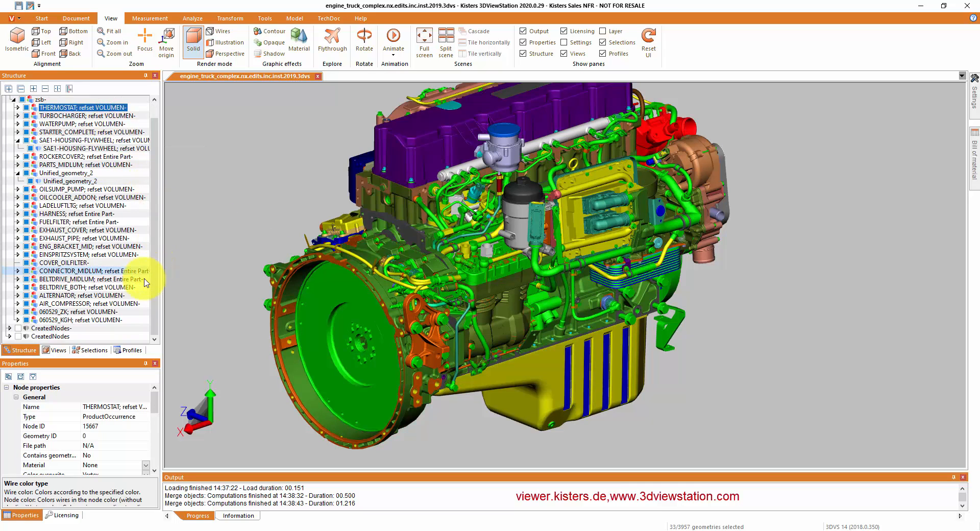
{"action": "left_click", "coordinate": [116, 320], "text": "shift"}
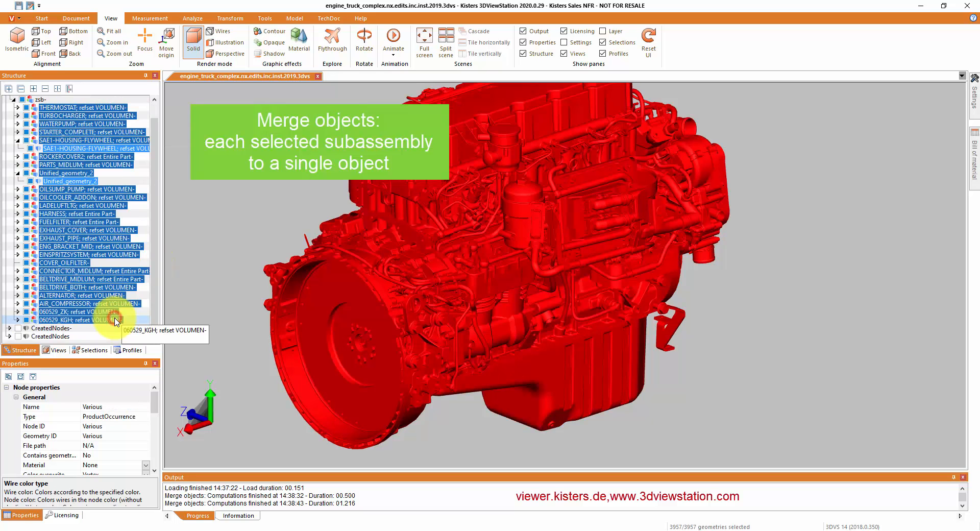
{"action": "right_click", "coordinate": [117, 321]}
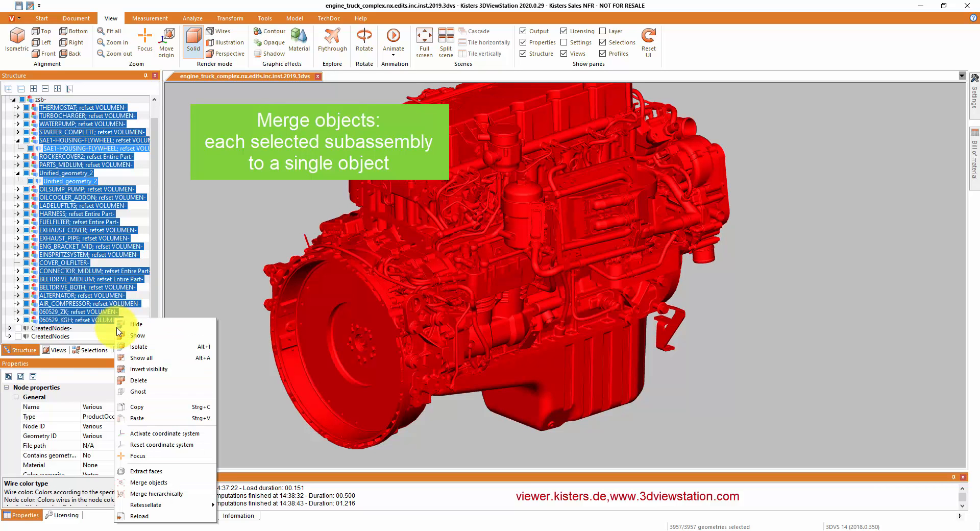
{"action": "left_click", "coordinate": [162, 494]}
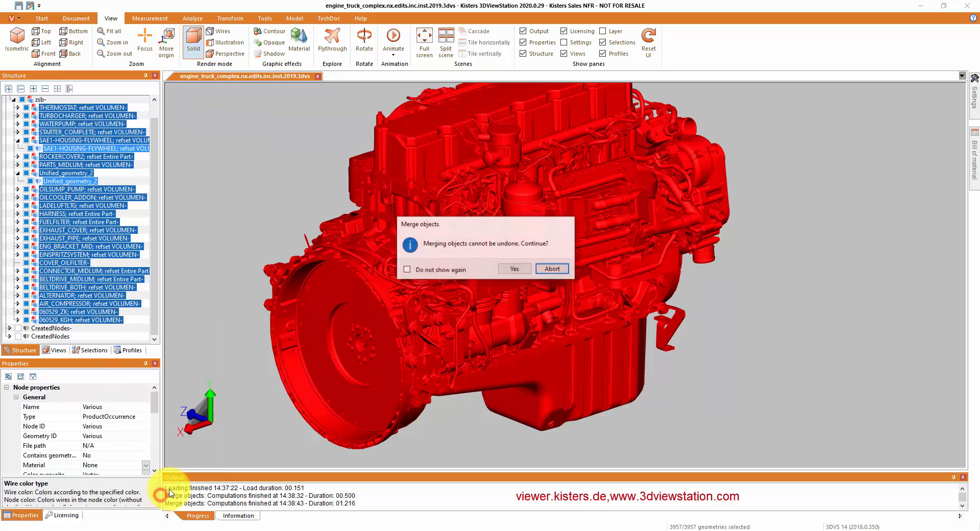
{"action": "left_click", "coordinate": [516, 269]}
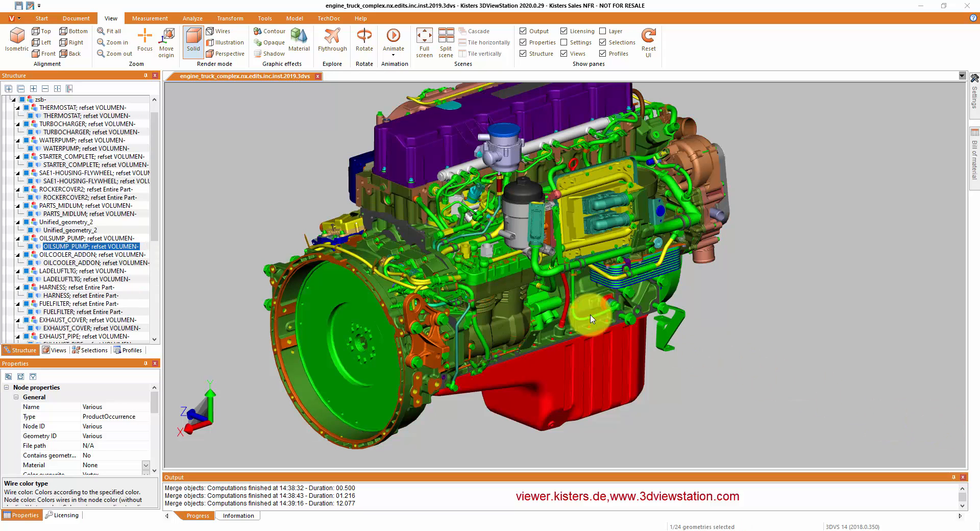
- Check the hierarchical merge by selecting the flywheel housing, the rocker cover and another engine part in the model
{"action": "left_click", "coordinate": [316, 200]}
{"action": "left_click", "coordinate": [334, 294]}
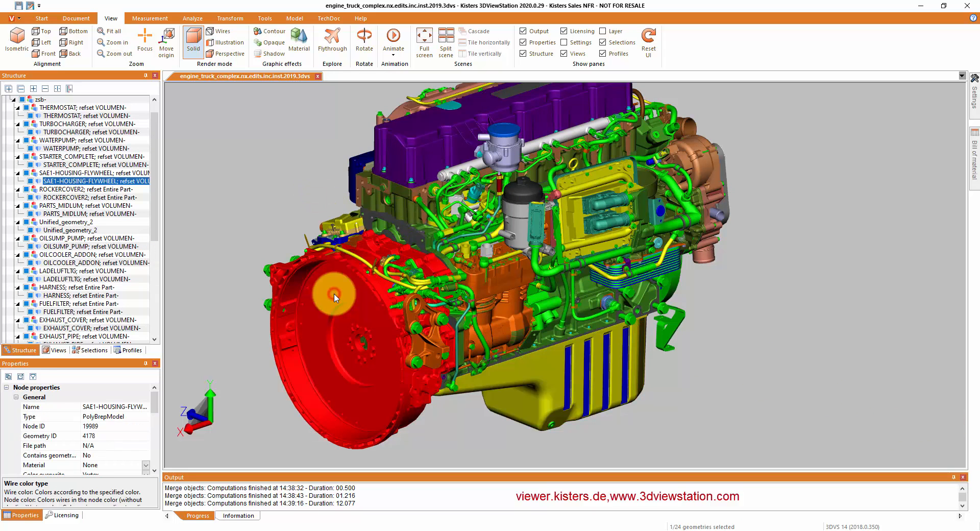
{"action": "left_click", "coordinate": [414, 152]}
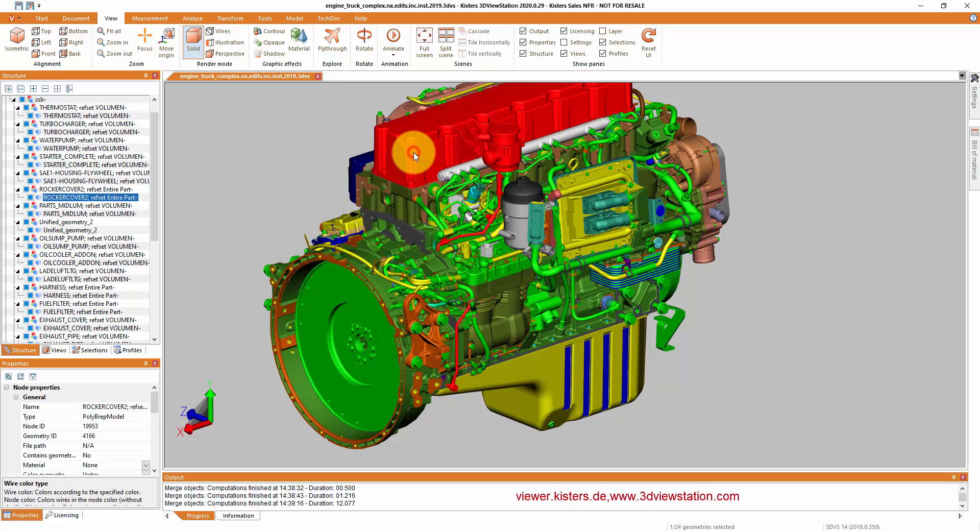
{"action": "left_click", "coordinate": [561, 220]}
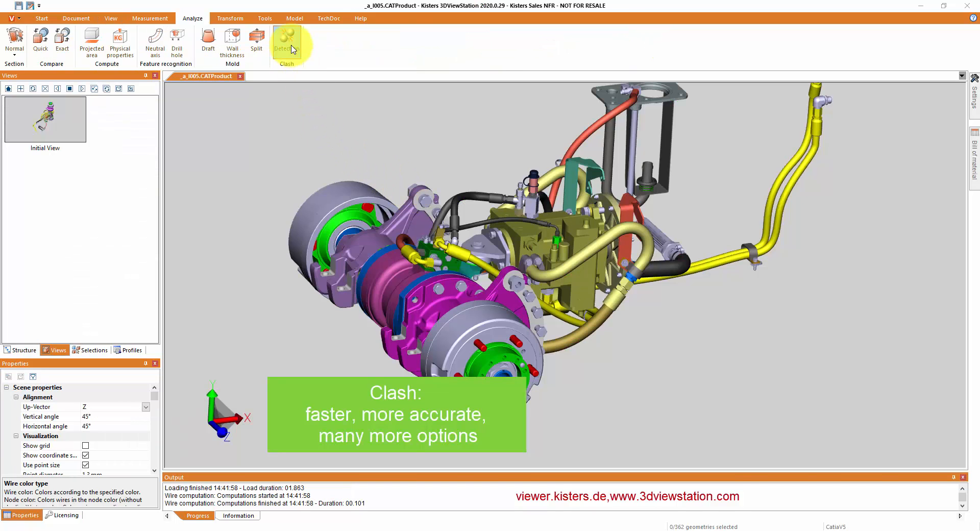
- Compute clash detection for the visible geometries with intersection curves and a 0.1 mm threshold, and show the first collision pair
{"action": "left_click", "coordinate": [287, 41]}
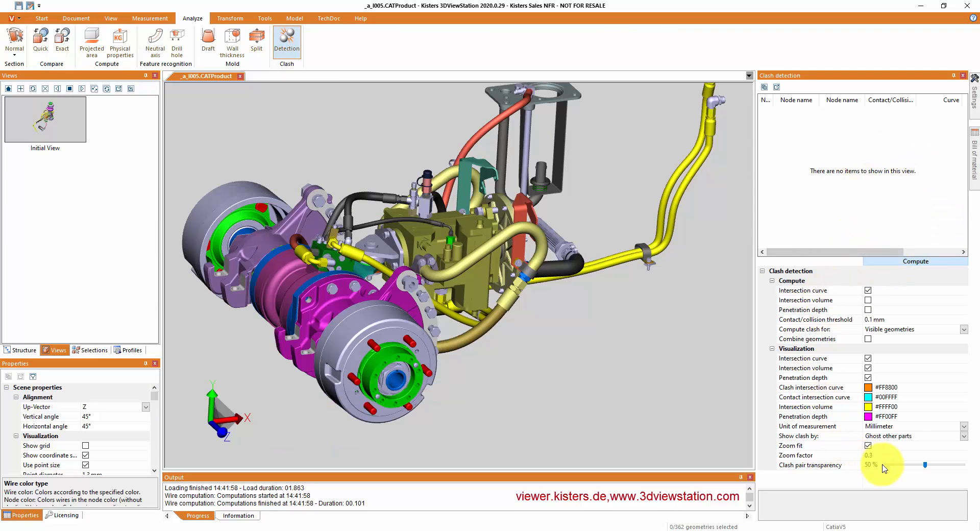
{"action": "left_click", "coordinate": [918, 261]}
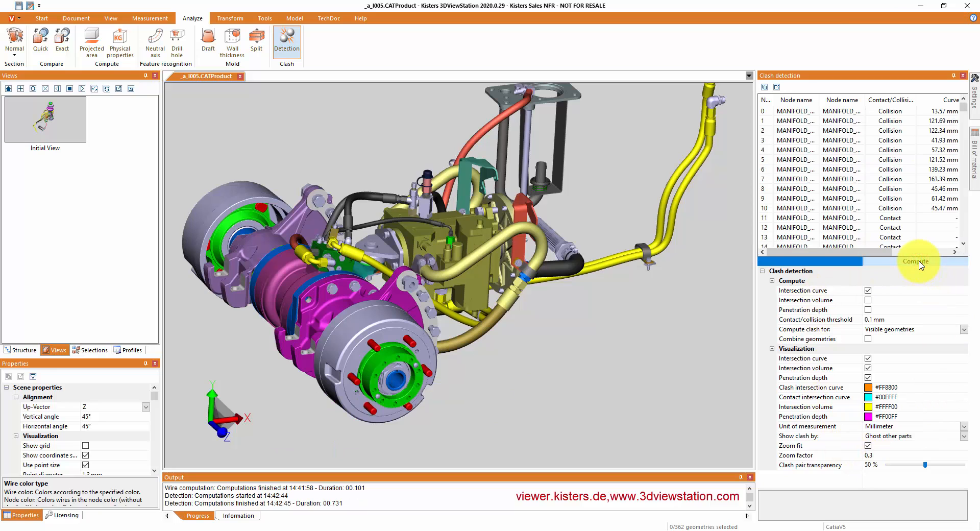
{"action": "left_click", "coordinate": [838, 111]}
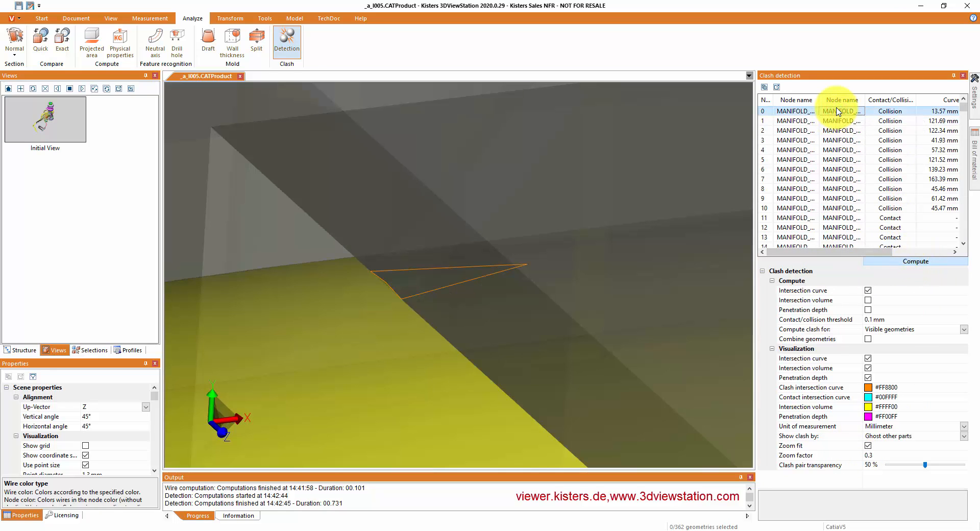
- Step through the listed collision pairs from number 1 to number 8, examining each intersection curve in the model
{"action": "key", "text": "Down"}
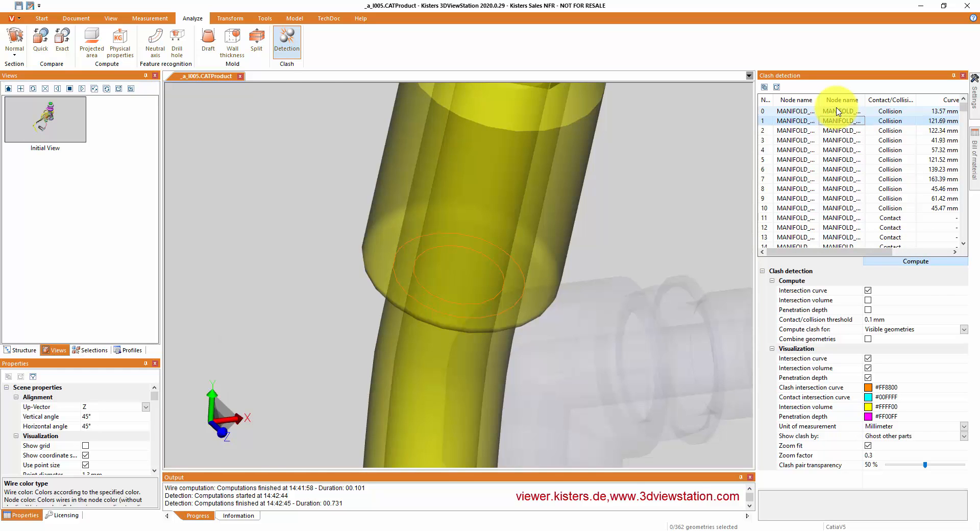
{"action": "key", "text": "Down"}
{"action": "key", "text": "Down"}
{"action": "key", "text": "Down"}
{"action": "key", "text": "Down"}
{"action": "key", "text": "Down"}
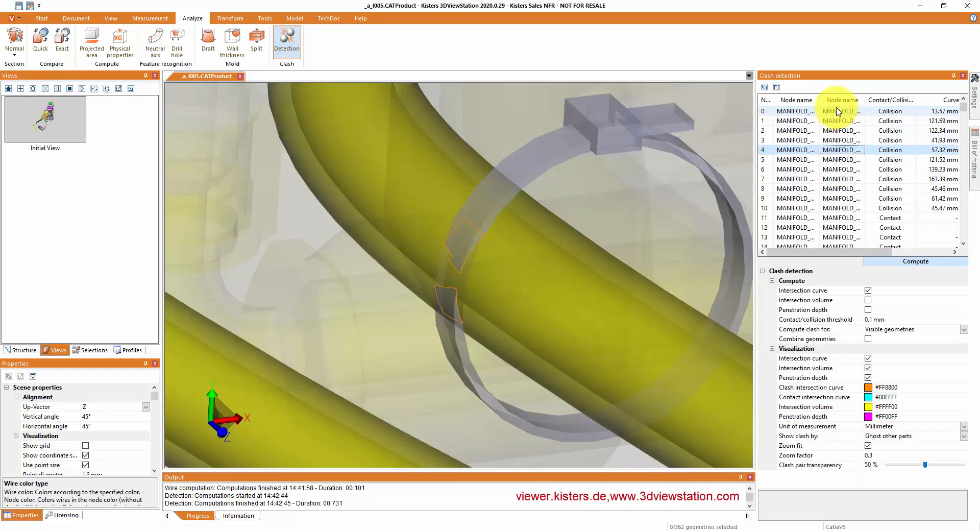
{"action": "key", "text": "Down"}
{"action": "key", "text": "Down"}
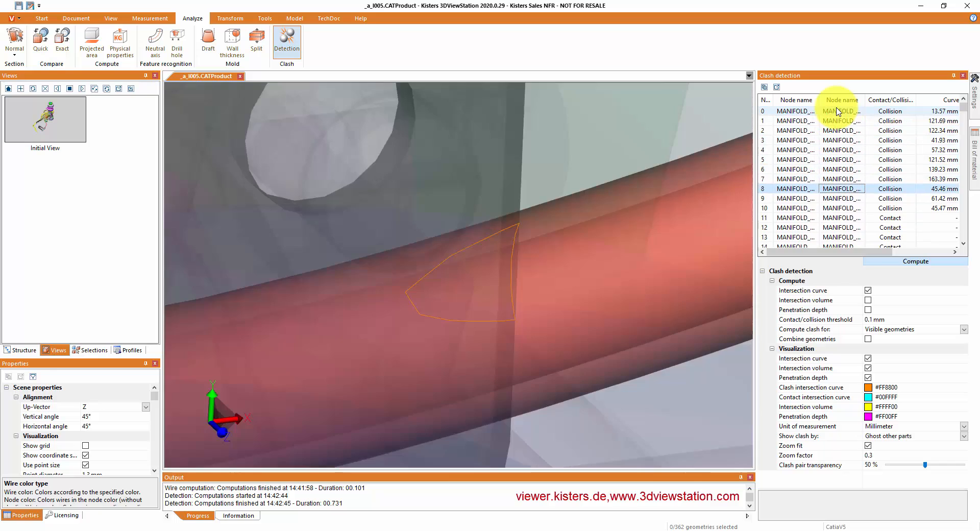
- Advance to collision pair 9, turn off Zoom fit, and step through the clash list to pair 34 in the overall model view
{"action": "key", "text": "Down"}
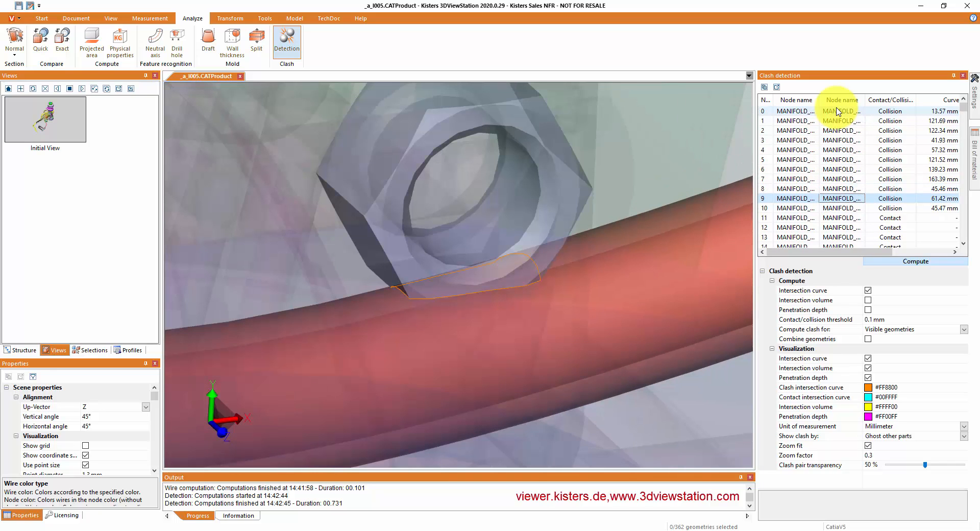
{"action": "left_click", "coordinate": [869, 447]}
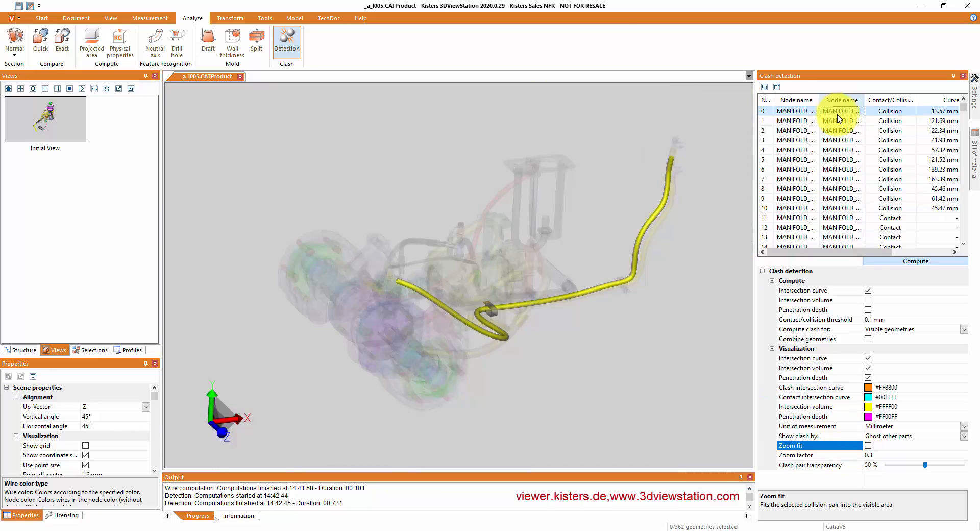
{"action": "left_click", "coordinate": [837, 121]}
{"action": "key", "text": "Down"}
{"action": "key", "text": "Down"}
{"action": "key", "text": "Down"}
{"action": "key", "text": "Down"}
{"action": "key", "text": "Down"}
{"action": "key", "text": "Down"}
{"action": "key", "text": "Down"}
{"action": "key", "text": "Down"}
{"action": "key", "text": "Down"}
{"action": "key", "text": "Down"}
{"action": "key", "text": "Down"}
{"action": "key", "text": "Down"}
{"action": "key", "text": "Down"}
{"action": "key", "text": "Down"}
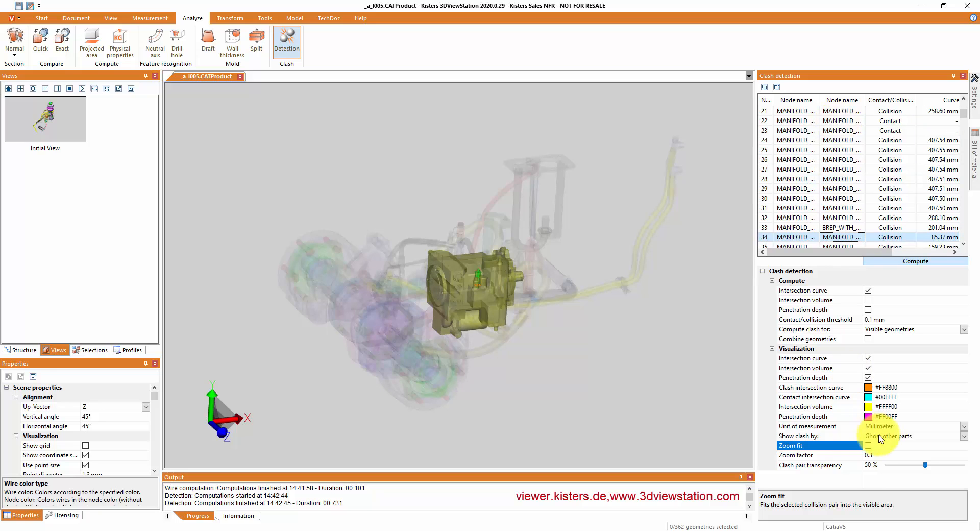
- Turn Zoom fit back on and recompute the clash detection with intersection volume and penetration depth enabled
{"action": "left_click", "coordinate": [868, 446]}
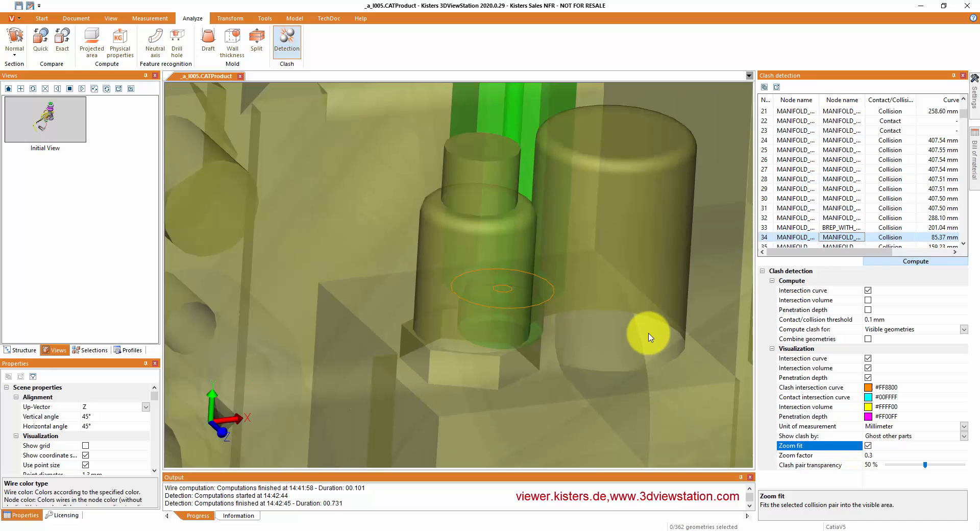
{"action": "left_click", "coordinate": [869, 301]}
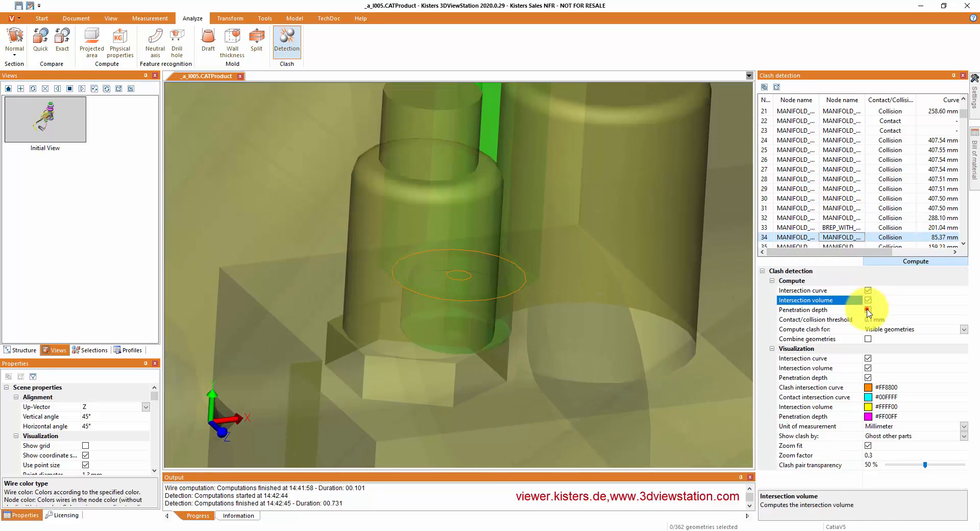
{"action": "left_click", "coordinate": [868, 310]}
{"action": "left_click", "coordinate": [904, 263]}
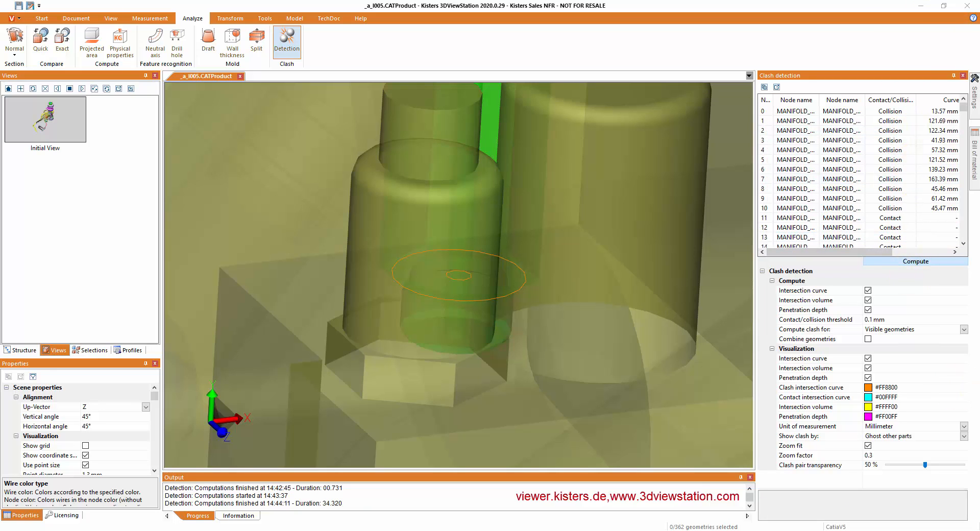
- Sort the clash results by volume in descending order and show the pair with the largest intersection volume
{"action": "left_click_drag", "start_coordinate": [858, 251], "coordinate": [922, 252]}
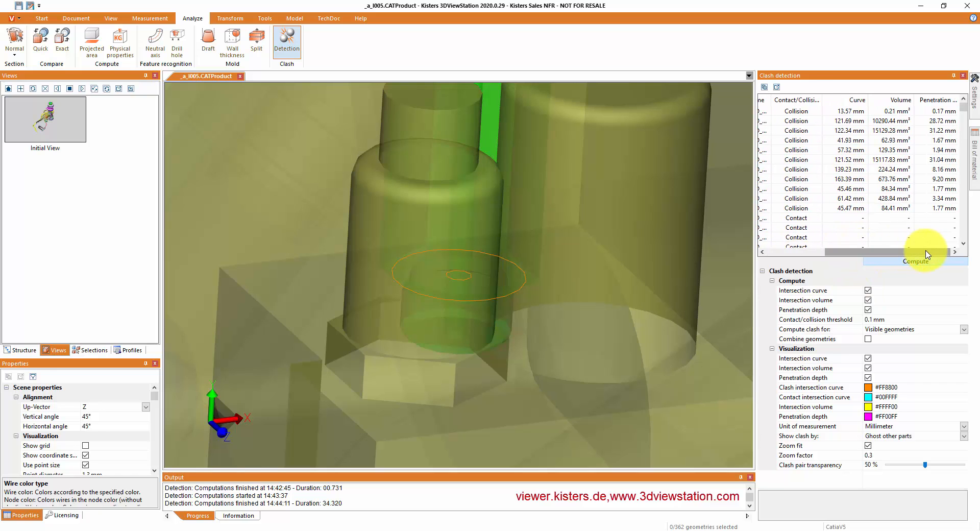
{"action": "left_click", "coordinate": [893, 98]}
{"action": "left_click", "coordinate": [895, 99]}
{"action": "left_click", "coordinate": [885, 112]}
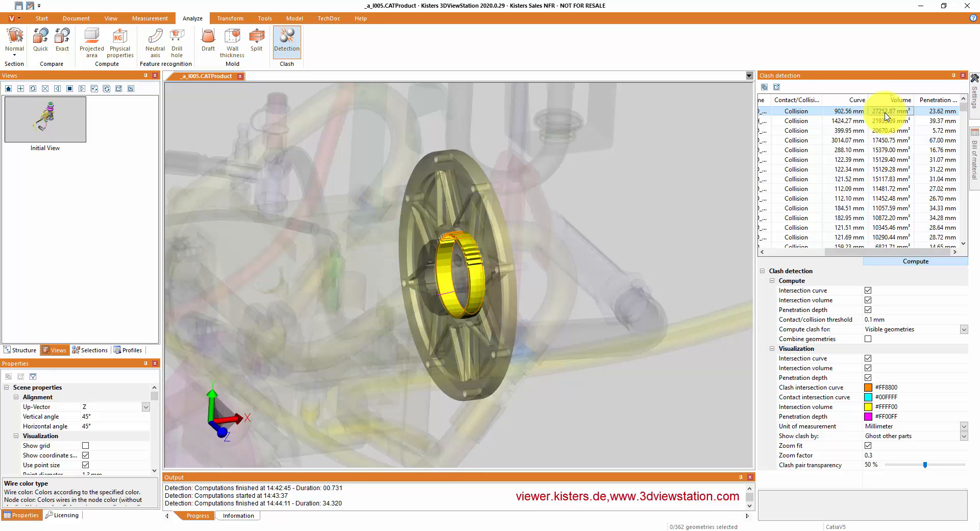
- Step through the four largest collisions and back to the first, examining its ring-shaped intersection volume and penetration depth line up close
{"action": "key", "text": "Down"}
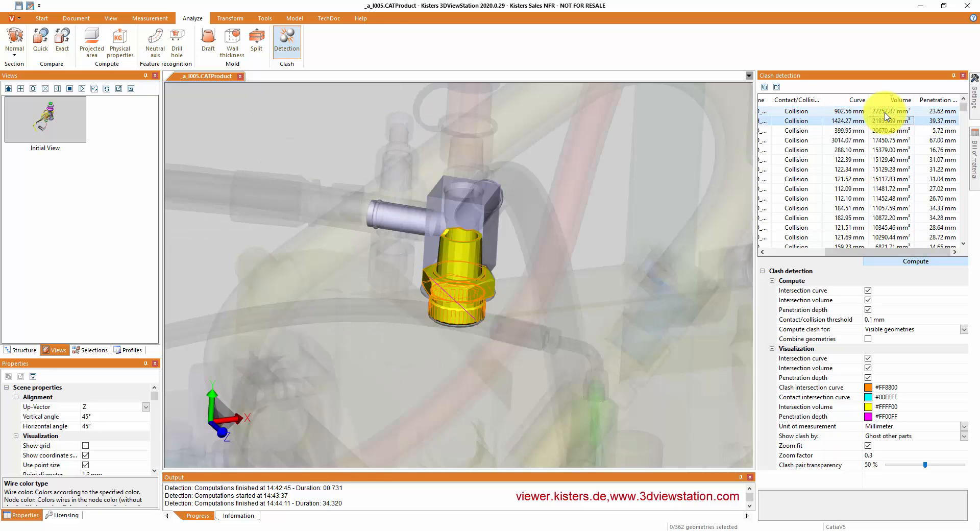
{"action": "key", "text": "Down"}
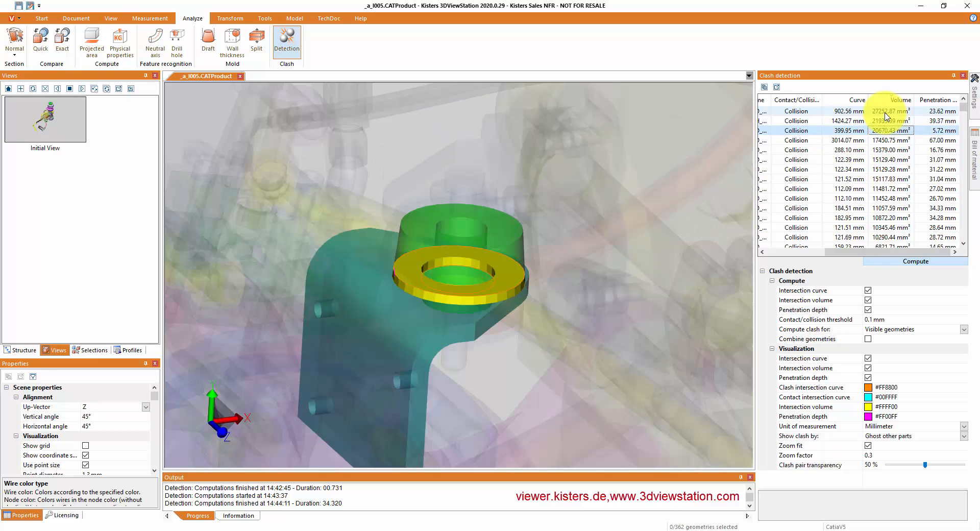
{"action": "key", "text": "Down"}
{"action": "key", "text": "Up"}
{"action": "key", "text": "Up"}
{"action": "key", "text": "Up"}
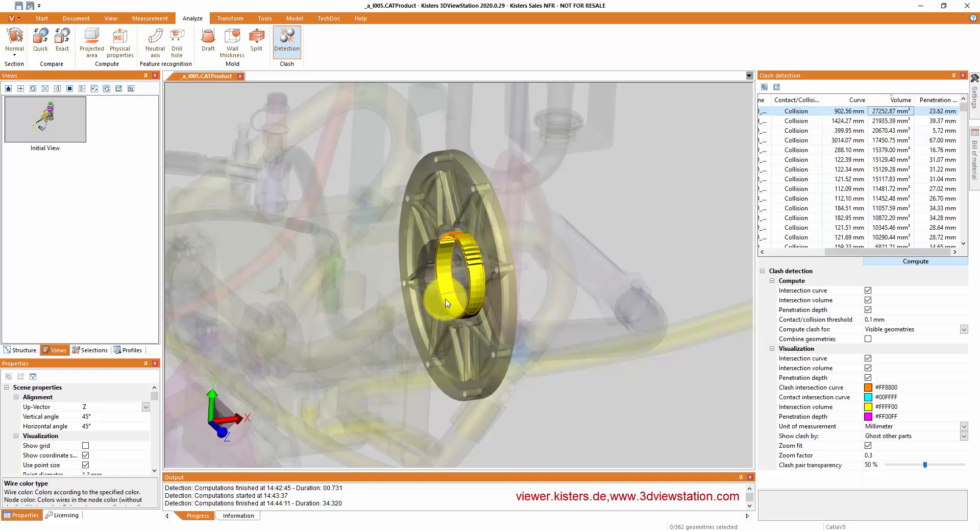
{"action": "scroll", "coordinate": [449, 302], "scroll_direction": "up", "scroll_amount": 5}
{"action": "scroll", "coordinate": [449, 301], "scroll_direction": "up", "scroll_amount": 3}
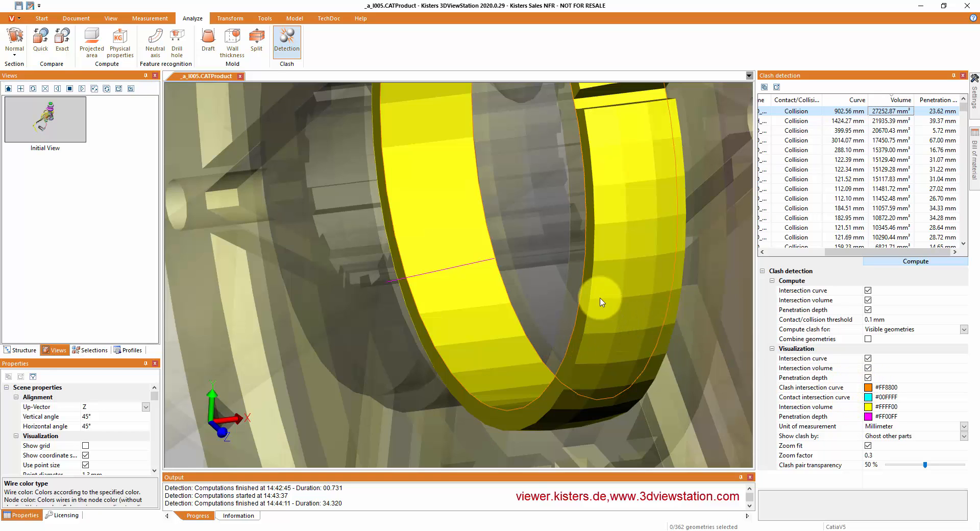
{"action": "scroll", "coordinate": [583, 255], "scroll_direction": "down", "scroll_amount": 5}
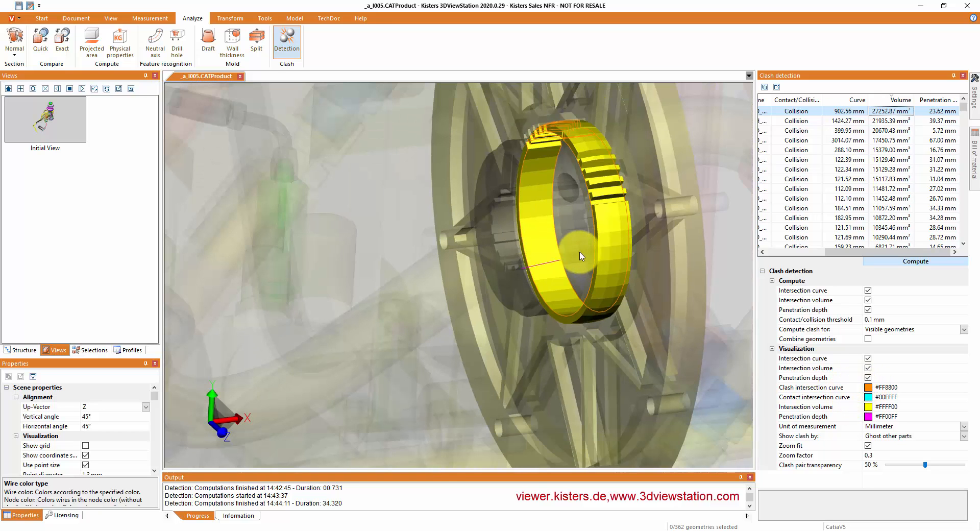
- Step through the volume-sorted collisions from the second pair to the 6821.71 mm³ pair, examining each intersection volume in the model
{"action": "left_click", "coordinate": [846, 121]}
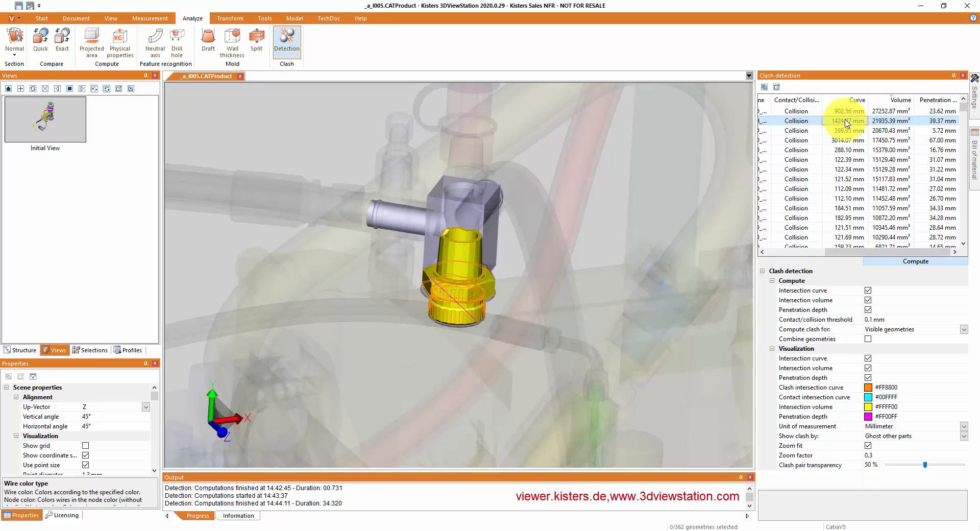
{"action": "key", "text": "Down"}
{"action": "key", "text": "Down"}
{"action": "key", "text": "Down"}
{"action": "key", "text": "Down"}
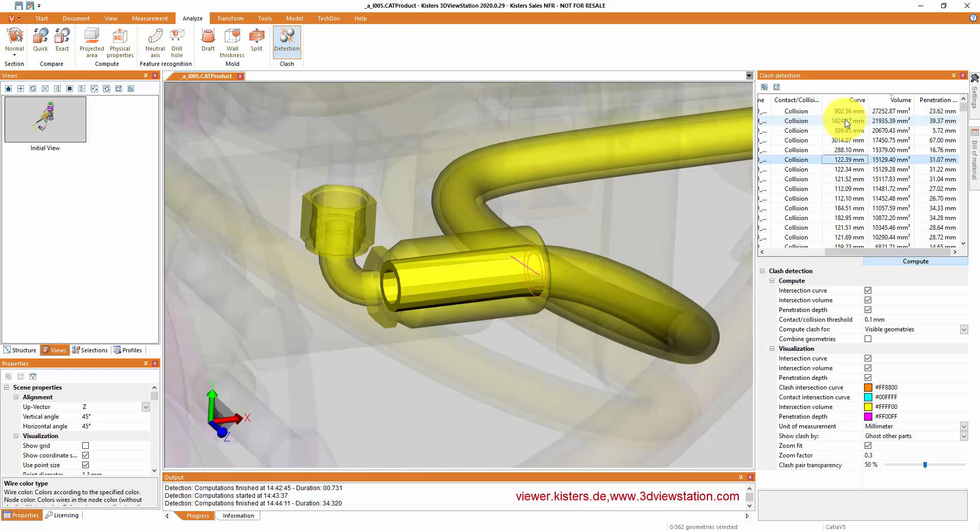
{"action": "key", "text": "Down"}
{"action": "key", "text": "Down"}
{"action": "key", "text": "Down"}
{"action": "key", "text": "Down"}
{"action": "key", "text": "Down"}
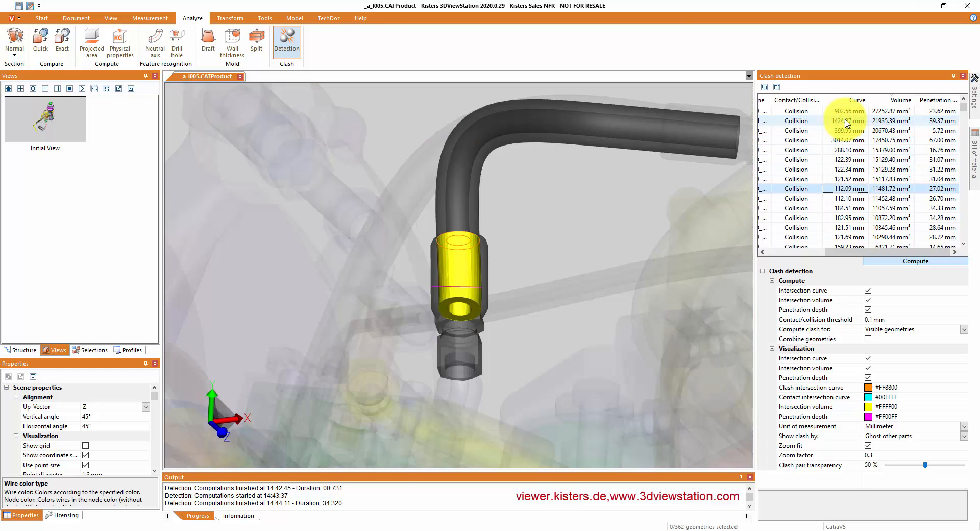
{"action": "key", "text": "Down"}
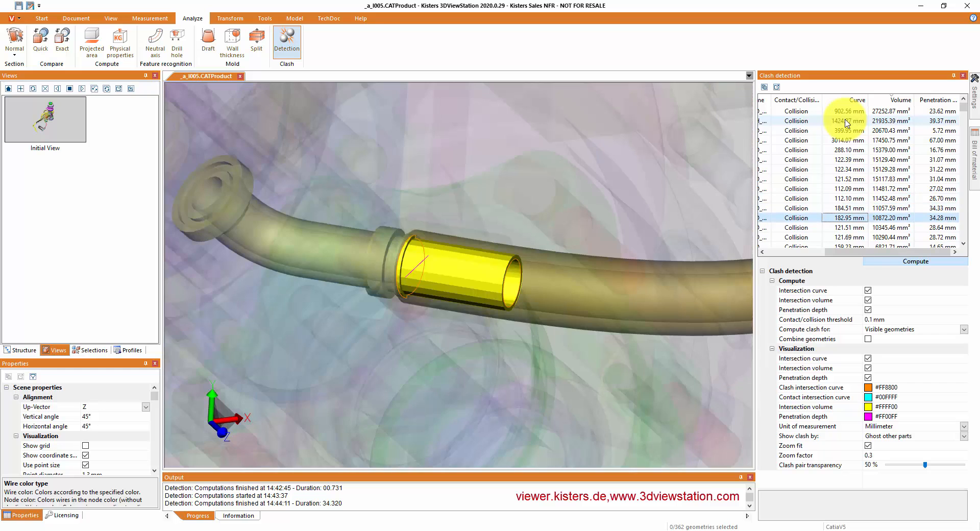
{"action": "key", "text": "Down"}
{"action": "key", "text": "Down"}
{"action": "key", "text": "Down"}
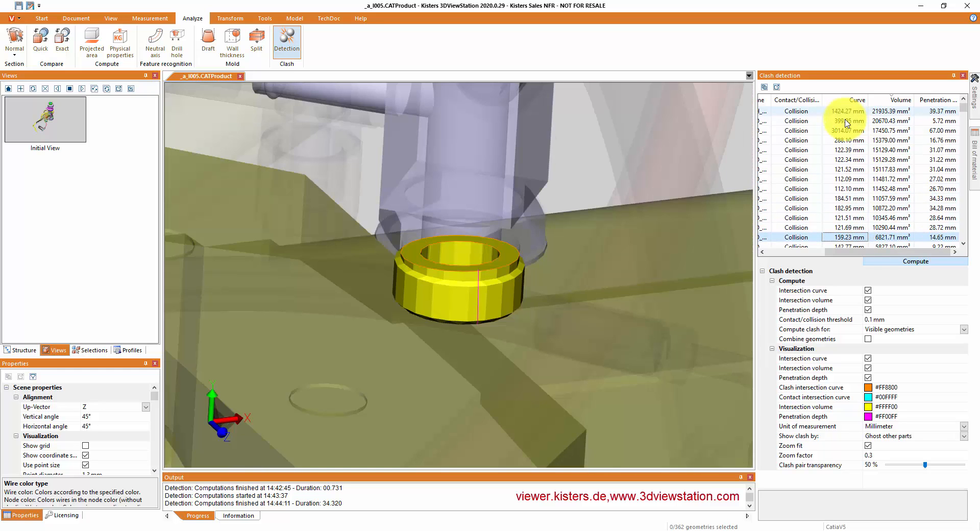
- Continue through the sorted collisions to the 3787.70 mm³ pair, and return to the clamp bracket collision to inspect its intersection volume closely
{"action": "key", "text": "Down"}
{"action": "key", "text": "Down"}
{"action": "key", "text": "Down"}
{"action": "key", "text": "Down"}
{"action": "key", "text": "Down"}
{"action": "key", "text": "Down"}
{"action": "key", "text": "Down"}
{"action": "key", "text": "Down"}
{"action": "key", "text": "Down"}
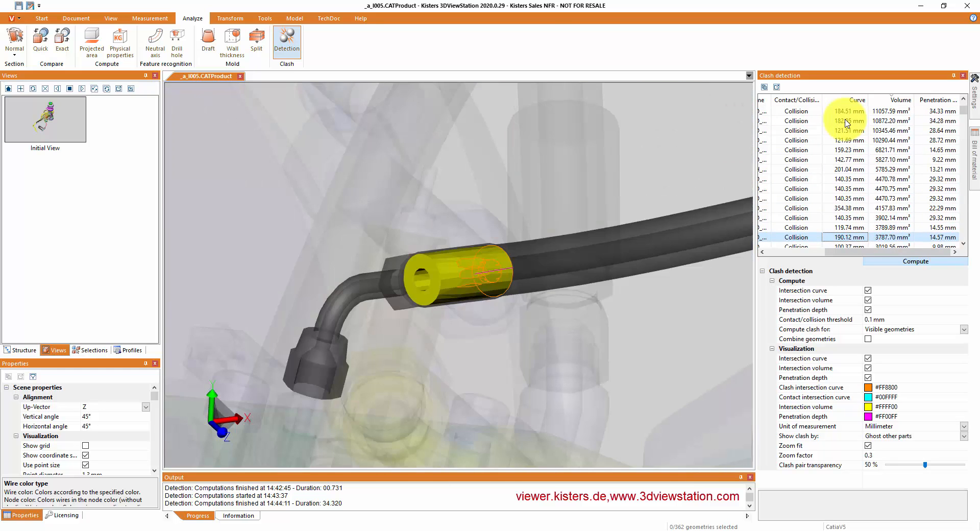
{"action": "key", "text": "Up"}
{"action": "key", "text": "Up"}
{"action": "key", "text": "Up"}
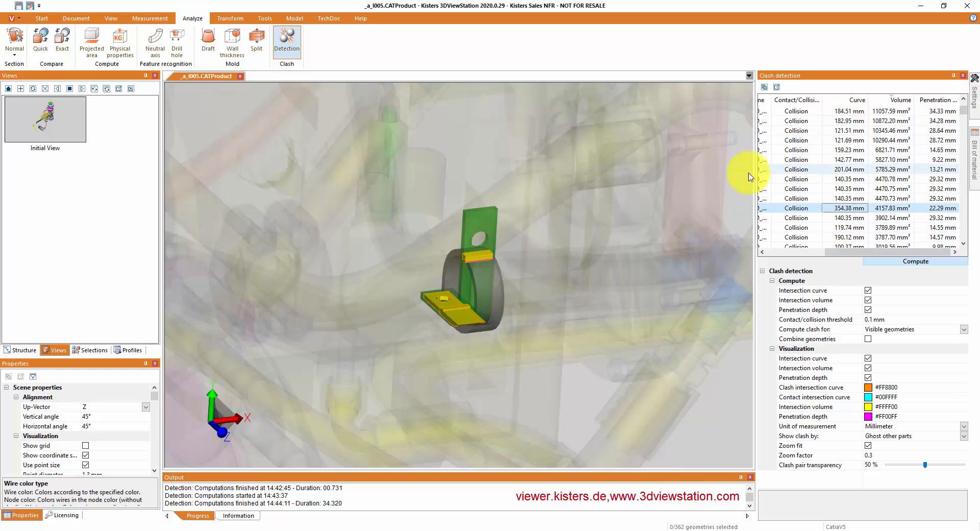
{"action": "scroll", "coordinate": [462, 291], "scroll_direction": "up", "scroll_amount": 5}
{"action": "scroll", "coordinate": [463, 292], "scroll_direction": "up", "scroll_amount": 2}
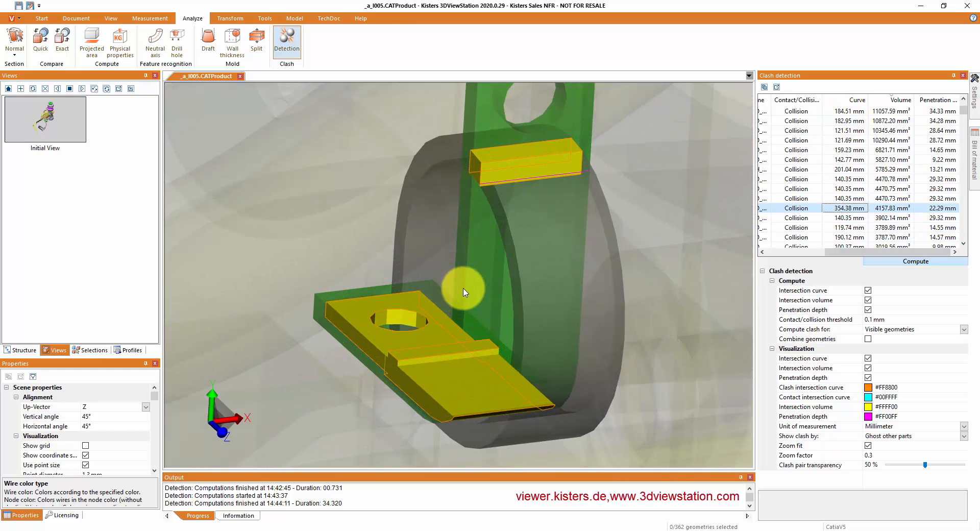
{"action": "scroll", "coordinate": [463, 291], "scroll_direction": "down", "scroll_amount": 3}
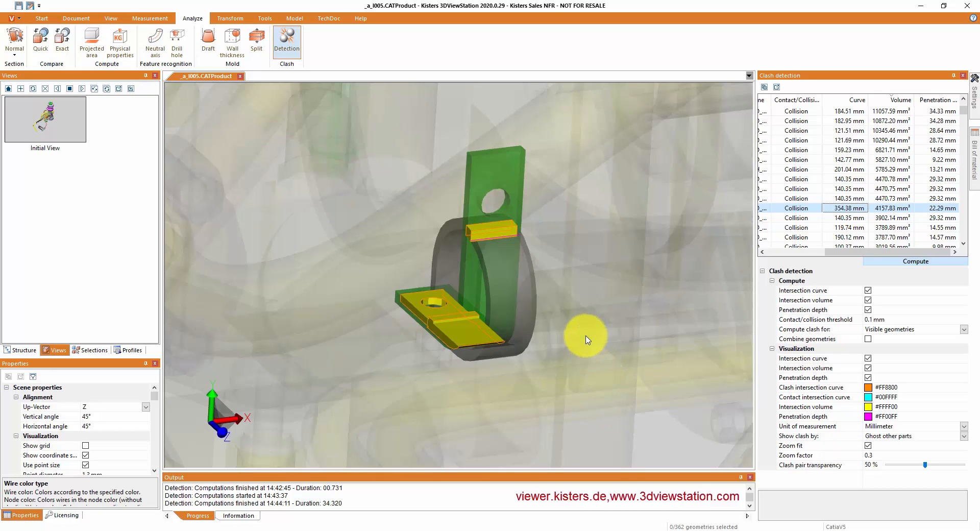
- Step through the smaller collision volumes below the clamp bracket pair, down to the pair with 26.10 mm penetration depth
{"action": "key", "text": "Down"}
{"action": "key", "text": "Down"}
{"action": "key", "text": "Down"}
{"action": "key", "text": "Down"}
{"action": "key", "text": "Down"}
{"action": "key", "text": "Down"}
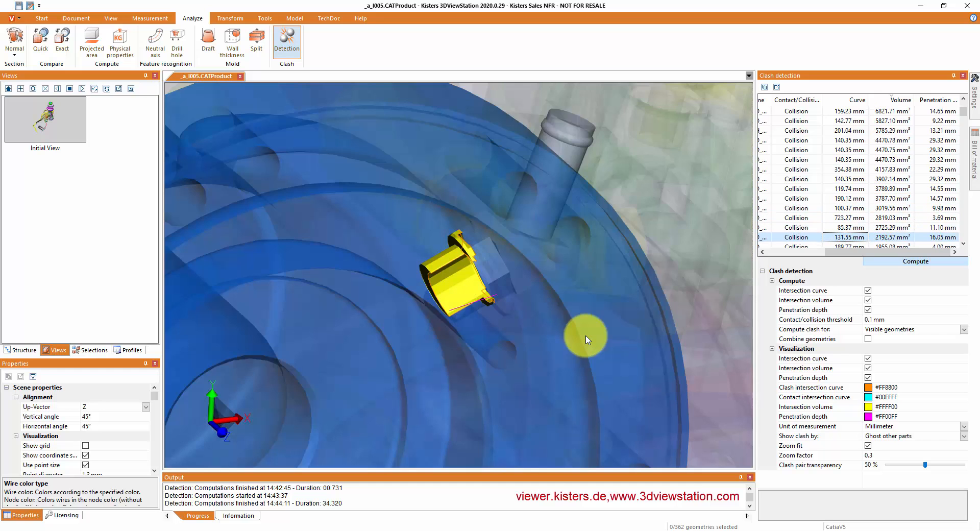
{"action": "key", "text": "Up"}
{"action": "key", "text": "Down"}
{"action": "key", "text": "Down"}
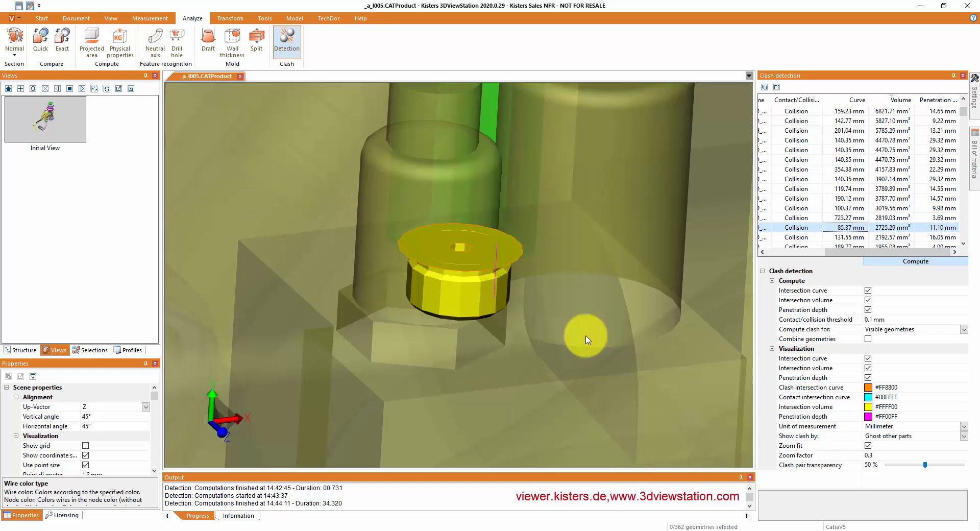
{"action": "key", "text": "Down"}
{"action": "key", "text": "Down"}
{"action": "key", "text": "Down"}
{"action": "key", "text": "Down"}
{"action": "key", "text": "Down"}
{"action": "key", "text": "Down"}
{"action": "key", "text": "Down"}
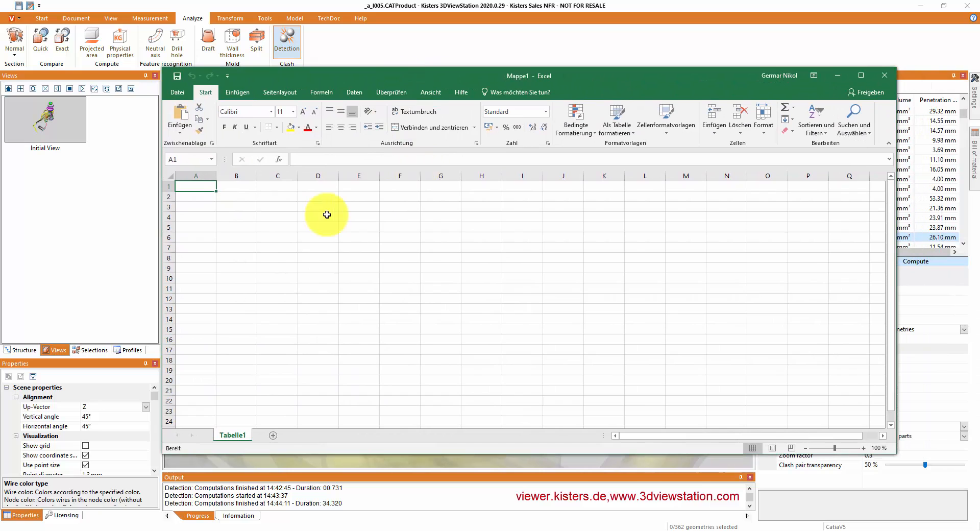
- Paste the clash result table into the empty Excel worksheet starting at cell A1 and look over the rows
{"action": "key", "text": "ctrl+v"}
{"action": "left_click", "coordinate": [482, 248]}
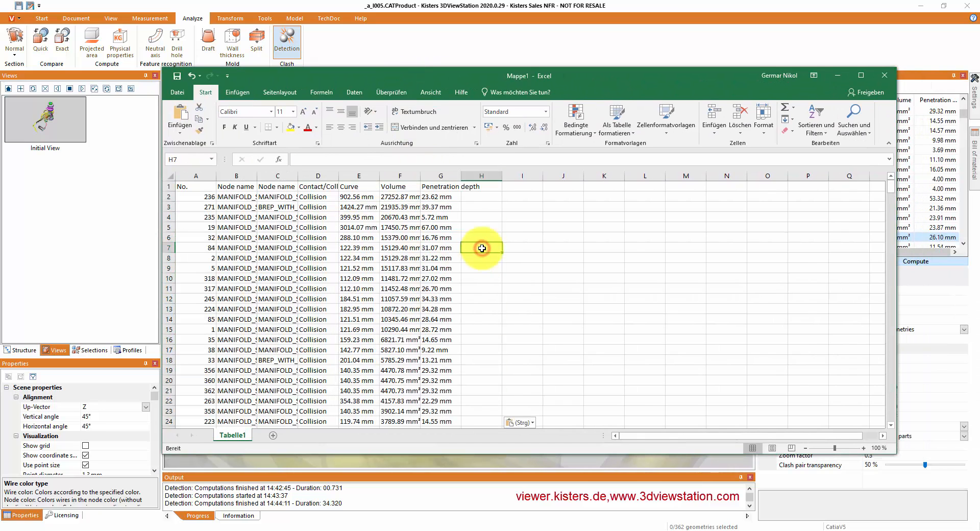
{"action": "scroll", "coordinate": [482, 247], "scroll_direction": "down", "scroll_amount": 7}
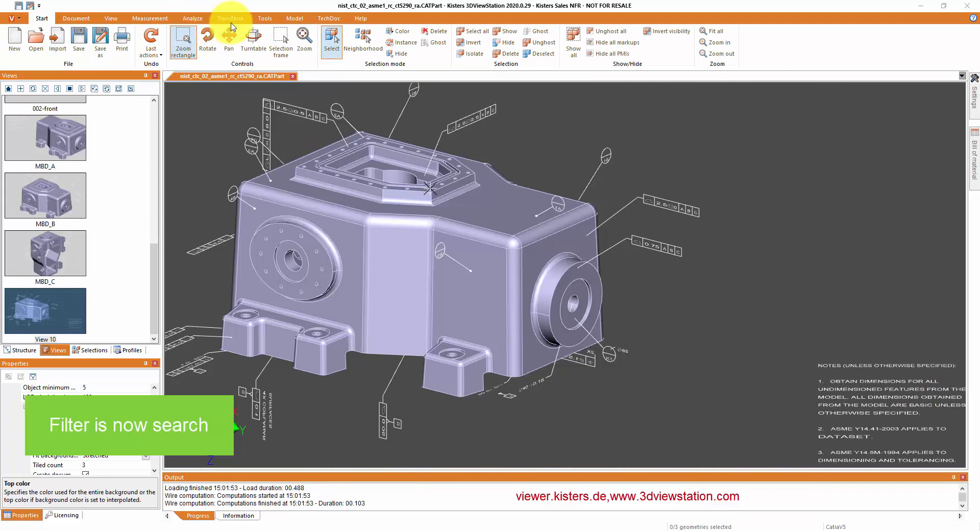
- Open the Search tool for the NIST part and search PMIs, markups and texts for *75*
{"action": "left_click", "coordinate": [265, 19]}
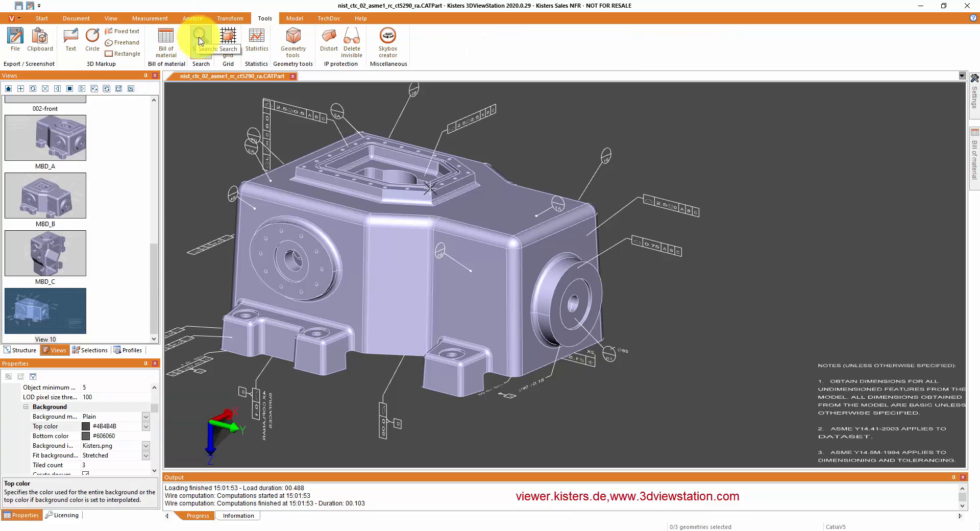
{"action": "left_click", "coordinate": [202, 40]}
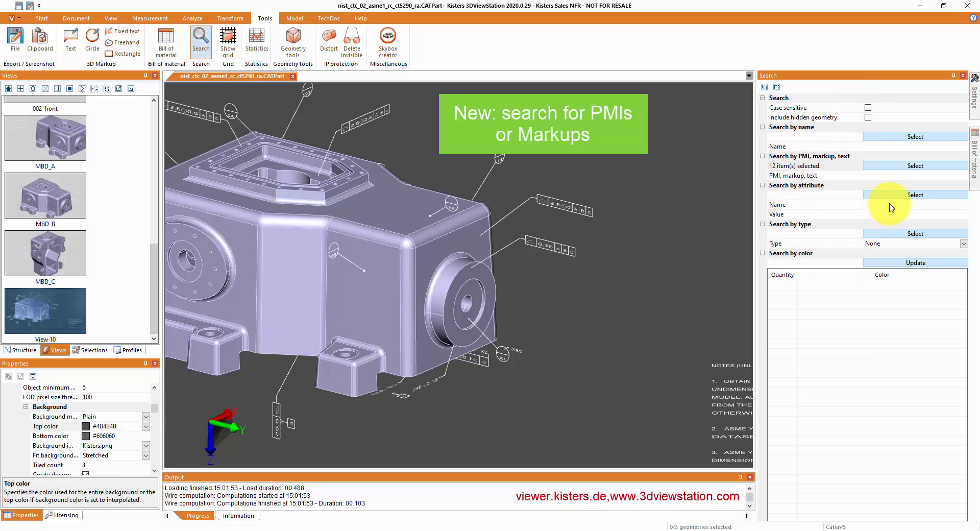
{"action": "left_click", "coordinate": [887, 175]}
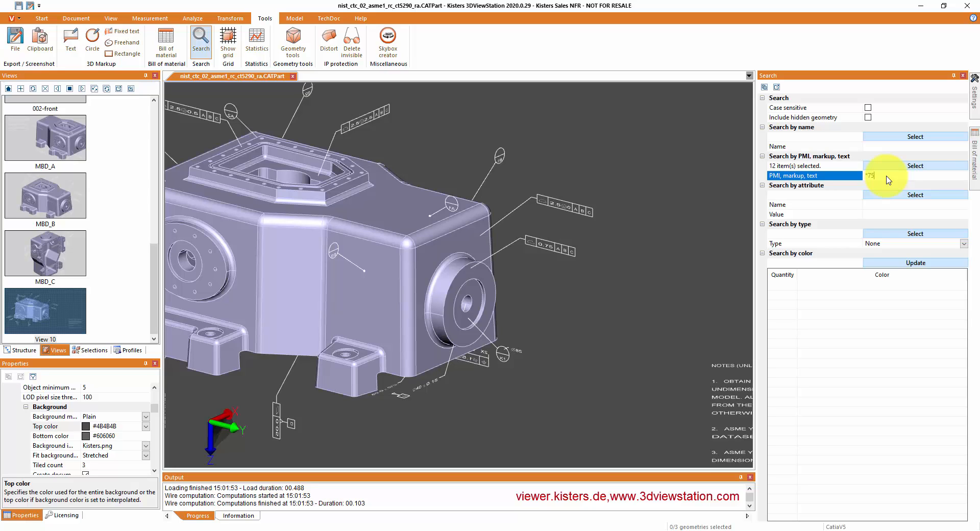
{"action": "type", "text": "*75*"}
{"action": "key", "text": "Return"}
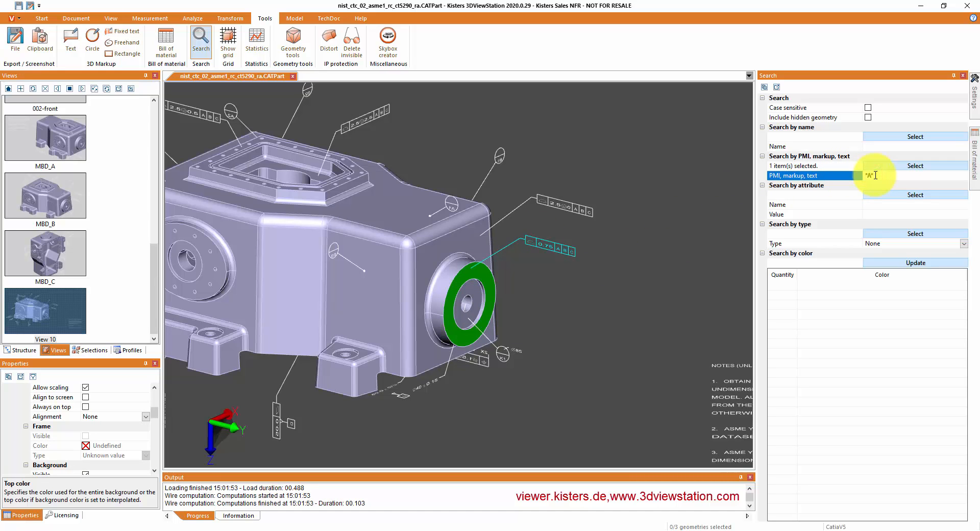
- Select all PMIs, markups and texts matching *A* and examine the highlighted annotations and faces on the model
{"action": "left_click", "coordinate": [893, 166]}
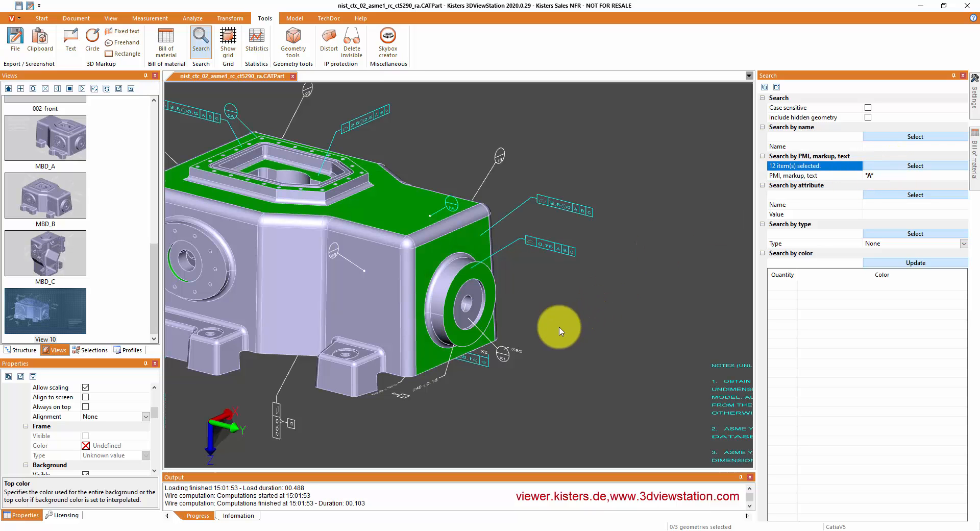
{"action": "scroll", "coordinate": [380, 232], "scroll_direction": "down", "scroll_amount": 2}
{"action": "scroll", "coordinate": [486, 256], "scroll_direction": "up", "scroll_amount": 1}
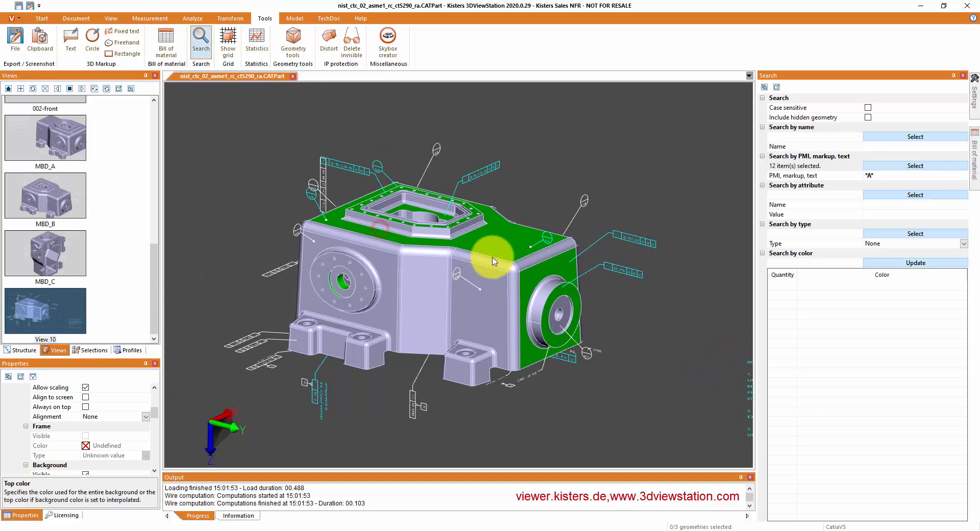
{"action": "scroll", "coordinate": [480, 174], "scroll_direction": "up", "scroll_amount": 4}
{"action": "scroll", "coordinate": [526, 168], "scroll_direction": "down", "scroll_amount": 4}
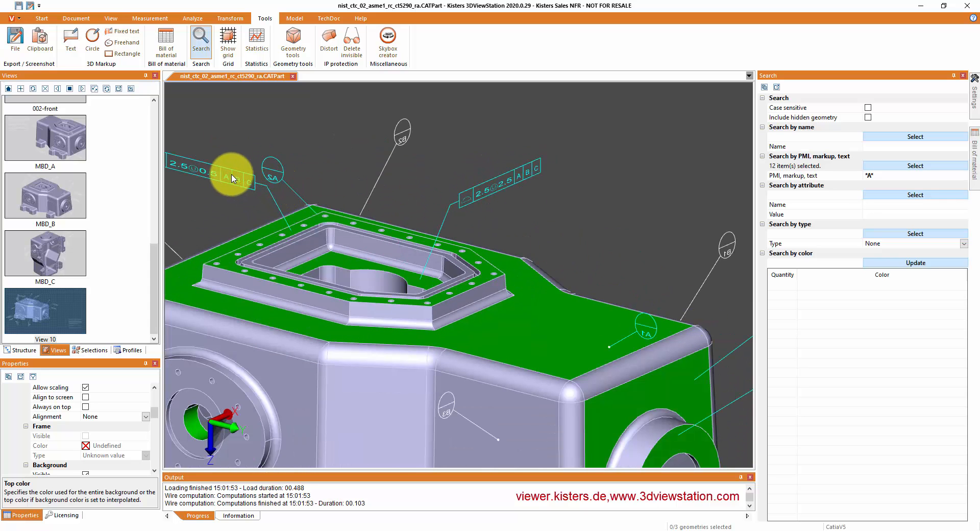
{"action": "scroll", "coordinate": [426, 260], "scroll_direction": "down", "scroll_amount": 2}
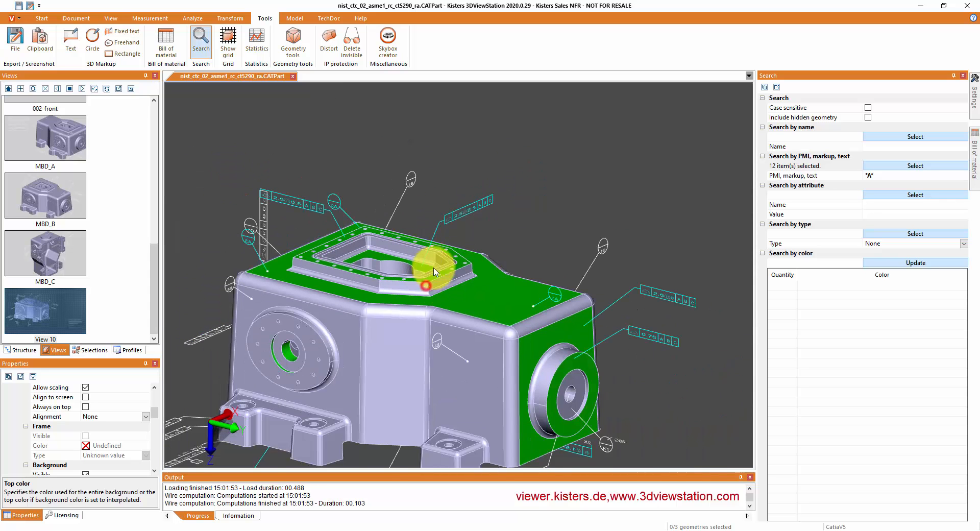
- Examine the *A* matches on the NIST part and run the PMI, markup and text search with the "Change here!" markup present
{"action": "scroll", "coordinate": [431, 245], "scroll_direction": "down", "scroll_amount": 3}
{"action": "scroll", "coordinate": [431, 200], "scroll_direction": "down", "scroll_amount": 2}
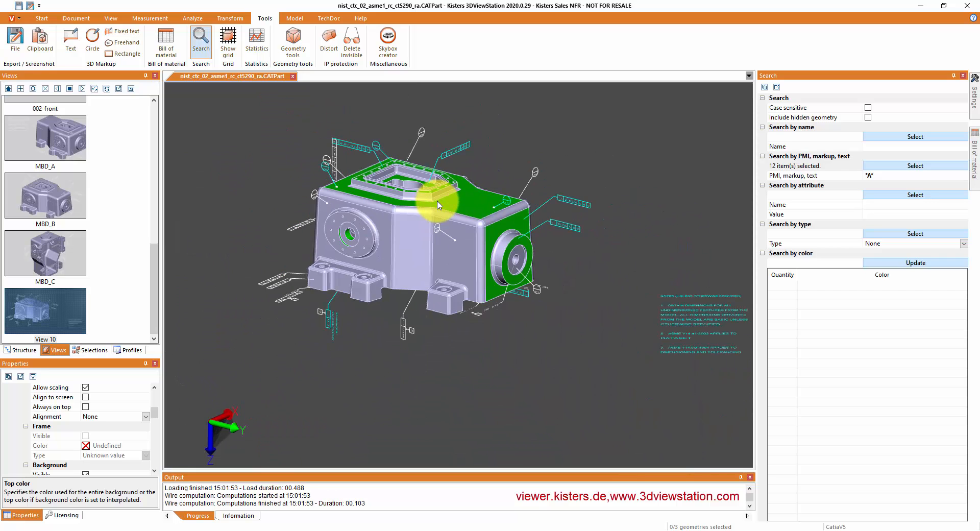
{"action": "scroll", "coordinate": [437, 205], "scroll_direction": "up", "scroll_amount": 2}
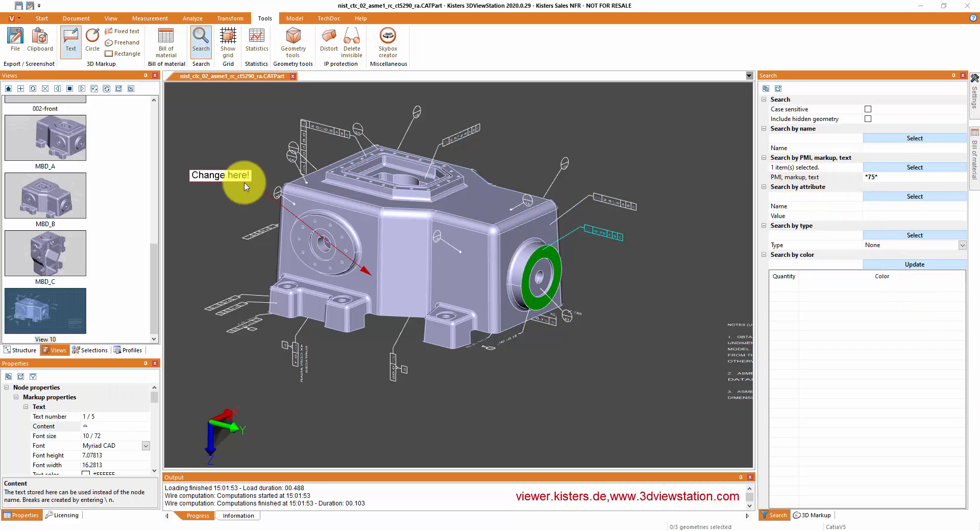
{"action": "left_click", "coordinate": [869, 177]}
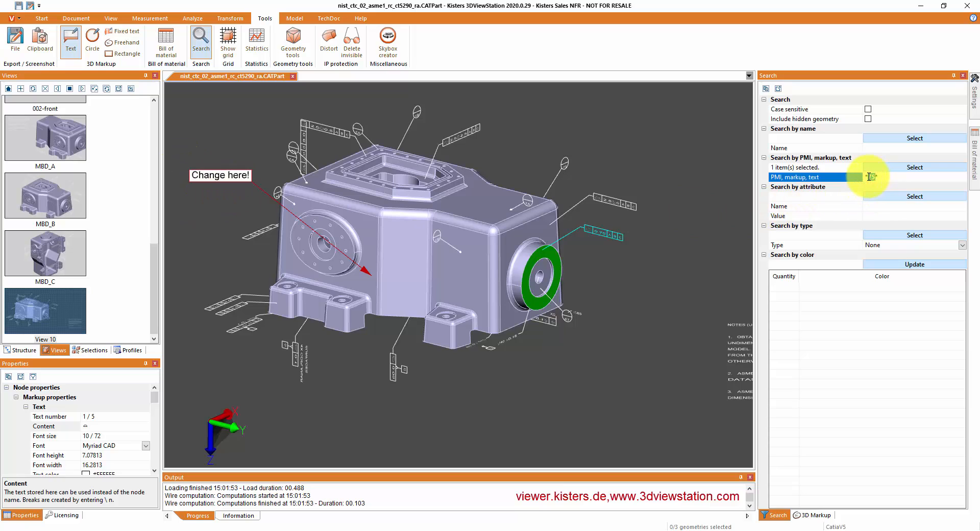
{"action": "key", "text": "Return"}
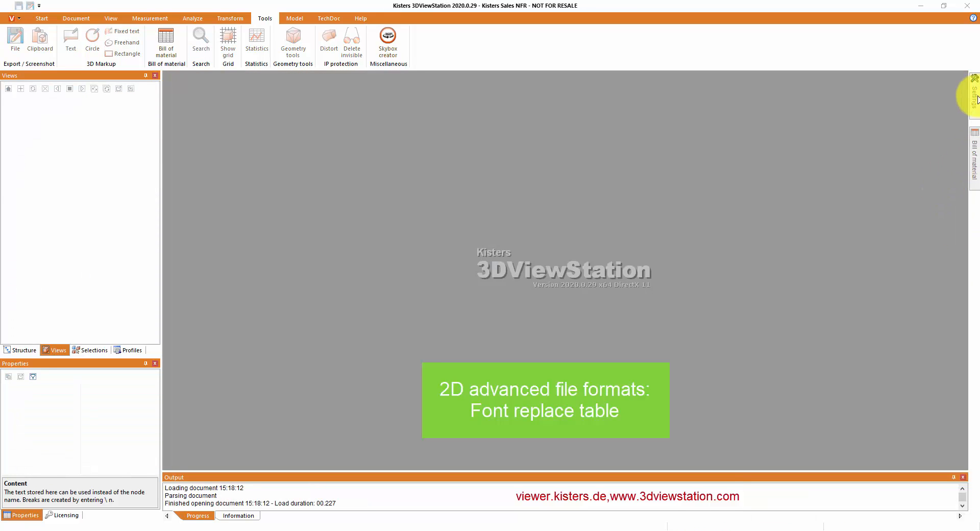
- Filter the settings for font and look at the fonts available as default substitution font for imported drawings, keeping Arial
{"action": "left_click", "coordinate": [976, 97]}
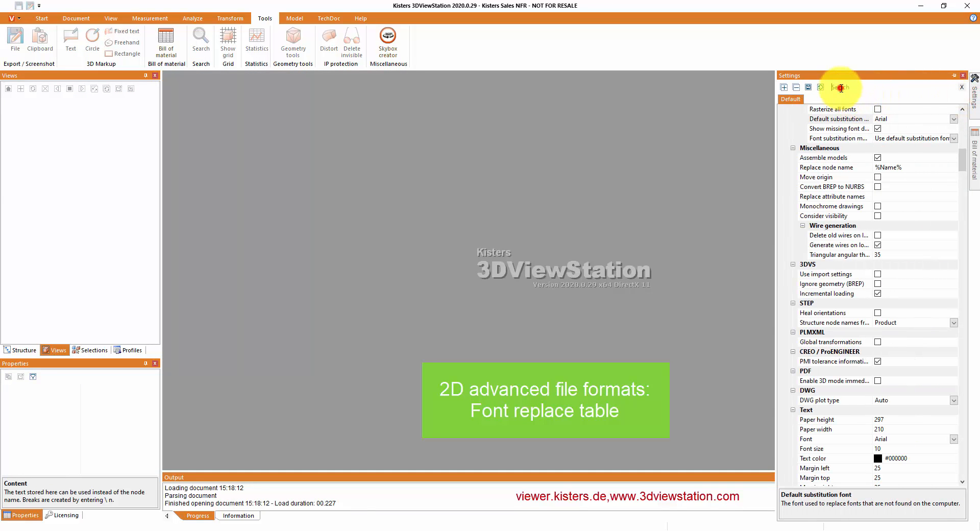
{"action": "left_click", "coordinate": [841, 88]}
{"action": "type", "text": "font"}
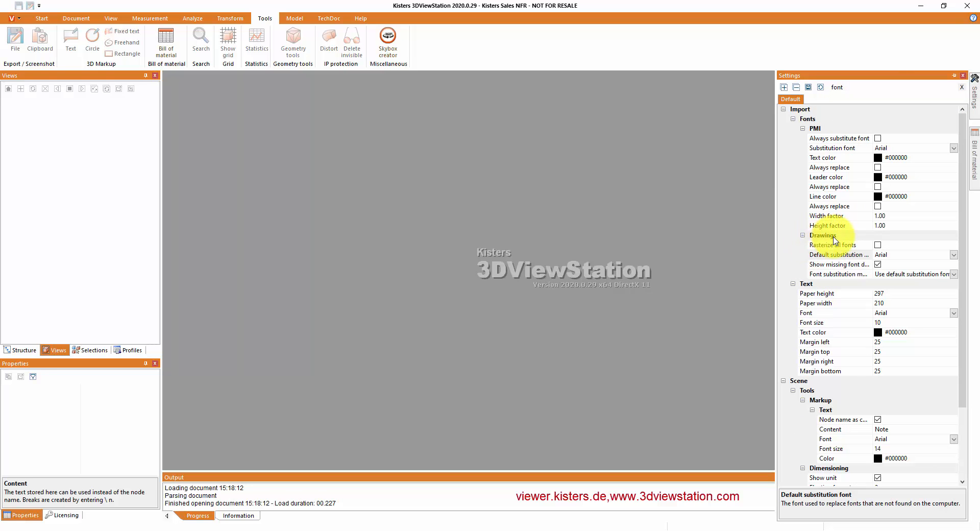
{"action": "left_click", "coordinate": [882, 254]}
{"action": "left_click", "coordinate": [953, 255]}
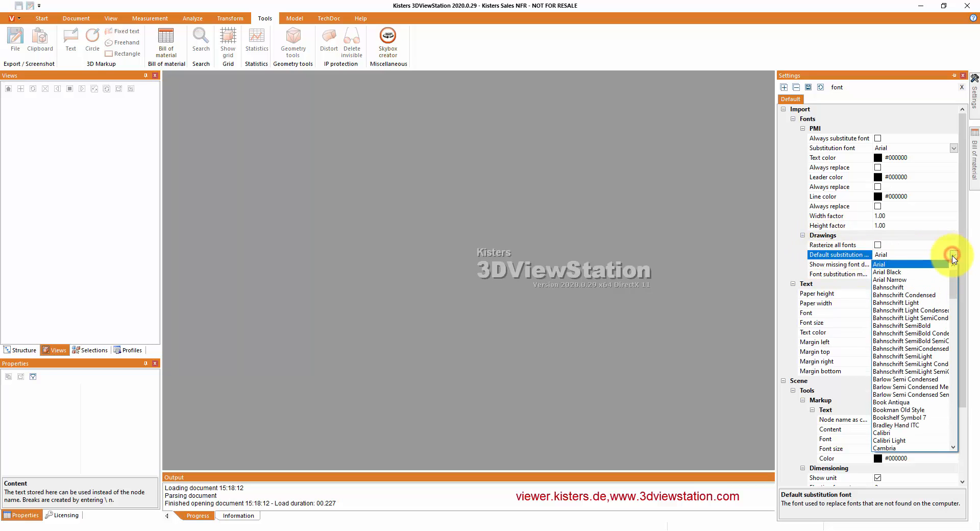
{"action": "left_click", "coordinate": [676, 256]}
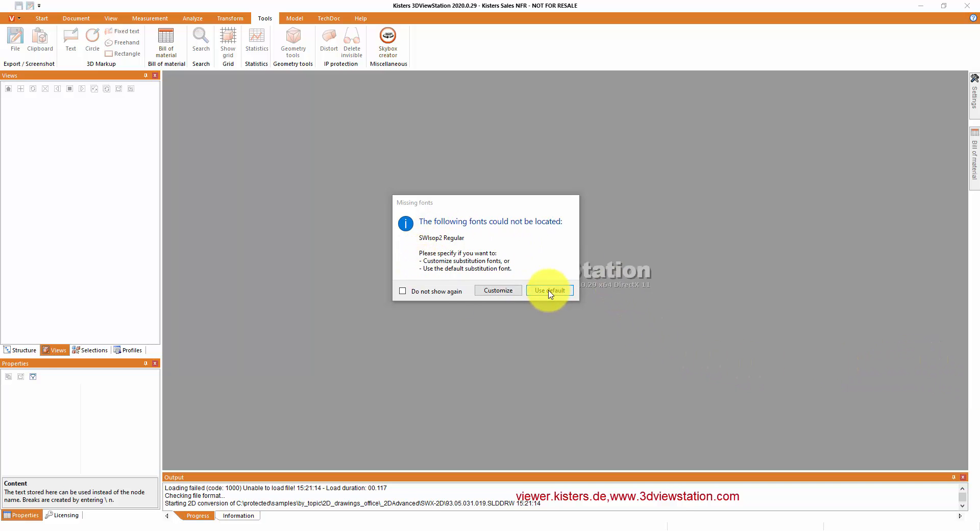
- Customize the substitution for the missing SWIsop2 Regular font and check its replacement path in FontSubstitution.csv, closing the file unchanged
{"action": "left_click", "coordinate": [492, 290]}
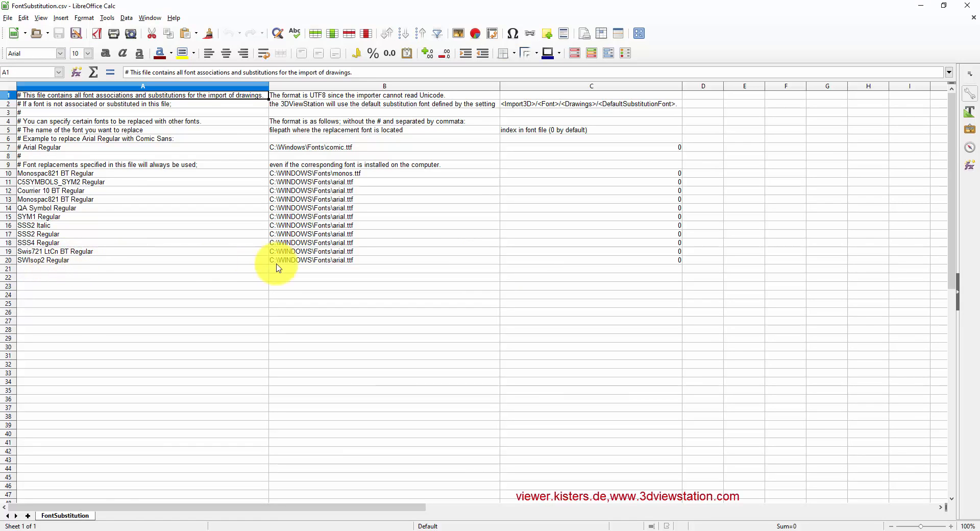
{"action": "left_click", "coordinate": [337, 263]}
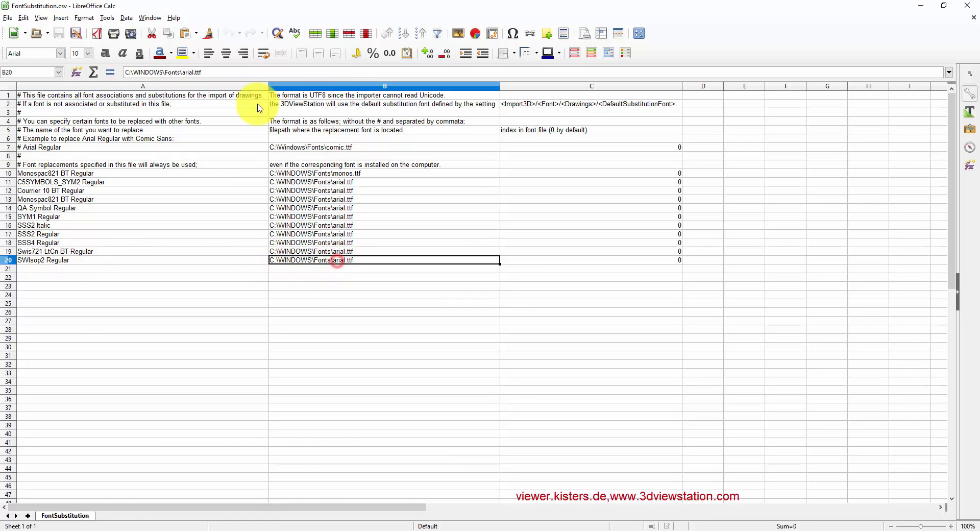
{"action": "left_click", "coordinate": [198, 72]}
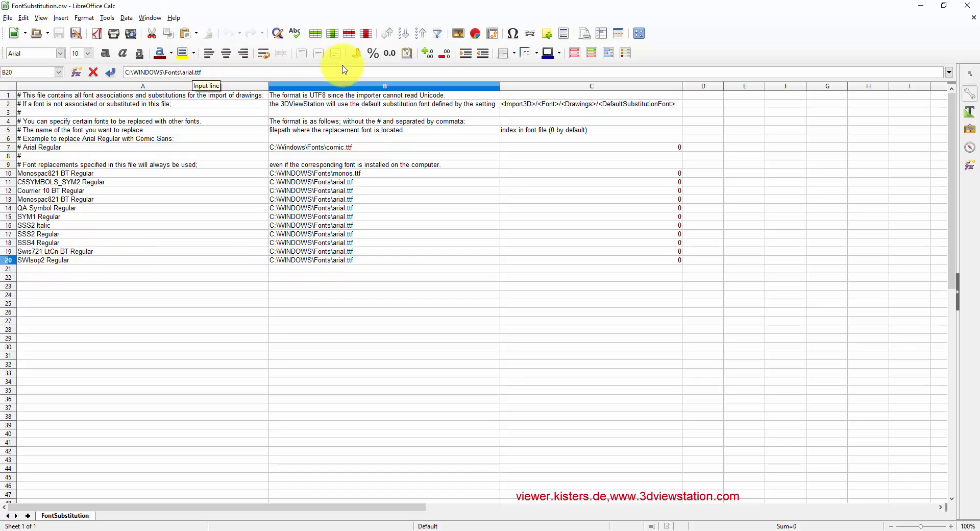
{"action": "left_click", "coordinate": [970, 5]}
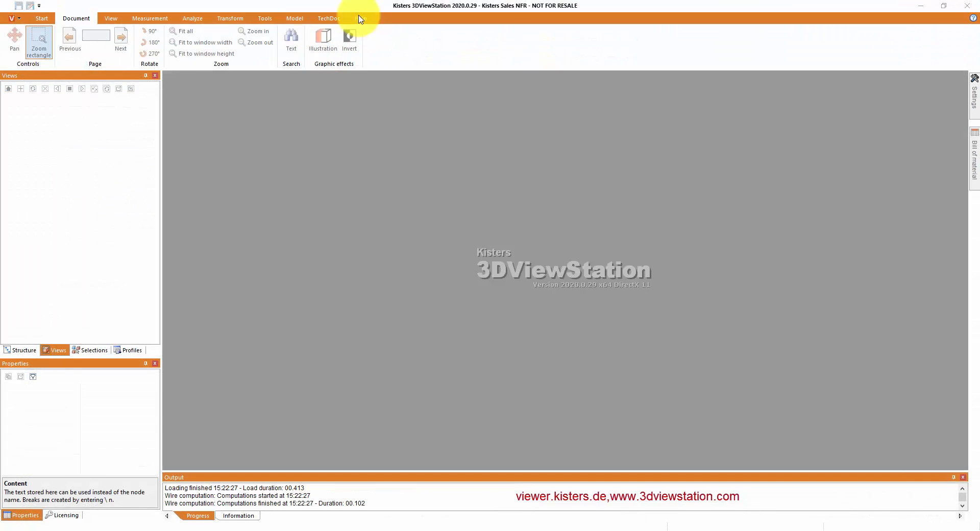
- Open FontSubstitution.csv from the Resources\Fonts subfolder of the ViewStation user folder
{"action": "left_click", "coordinate": [360, 19]}
{"action": "left_click", "coordinate": [181, 42]}
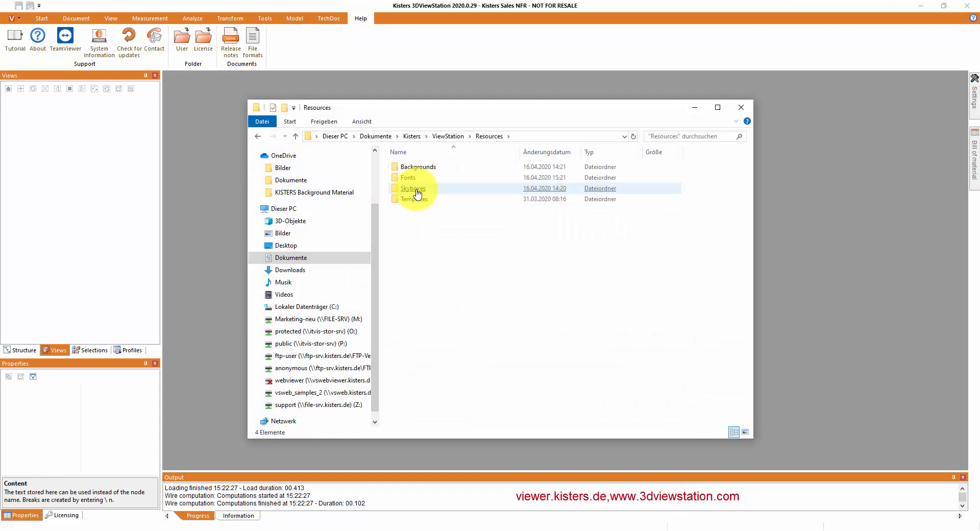
{"action": "double_click", "coordinate": [409, 177]}
{"action": "left_click", "coordinate": [415, 168]}
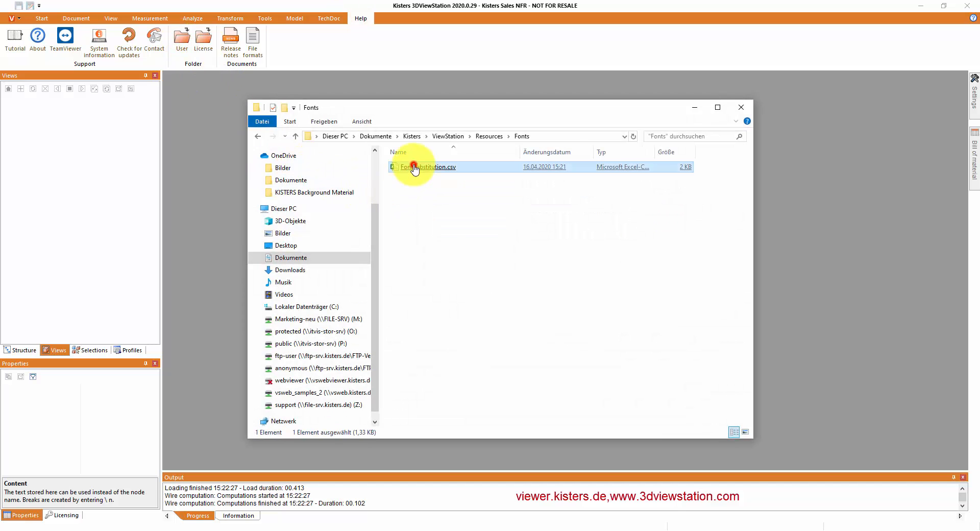
{"action": "double_click", "coordinate": [414, 167]}
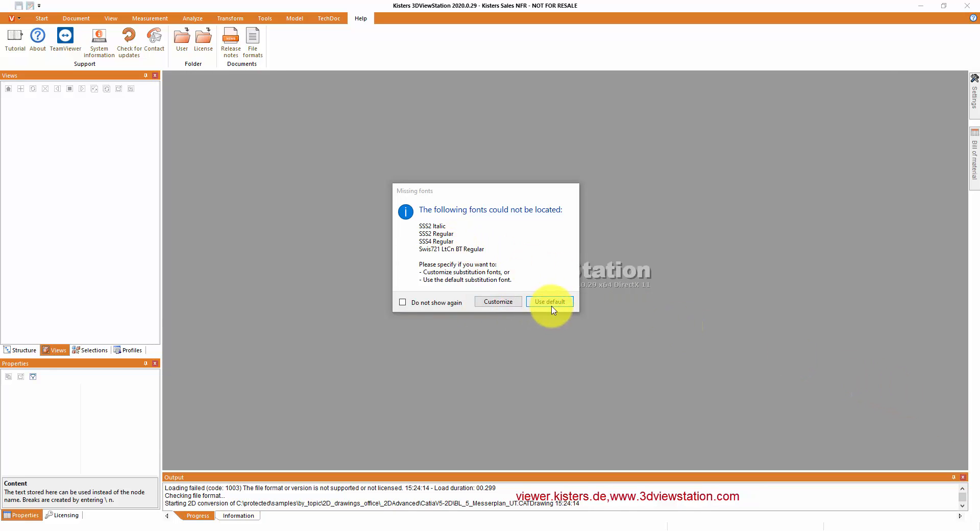
- Customize the CATDrawing's missing fonts and check the SSS2 Italic, SSS2 Regular, SSS4 Regular and Swis721 LtCn BT Regular rows in FontSubstitution.csv
{"action": "left_click", "coordinate": [498, 302]}
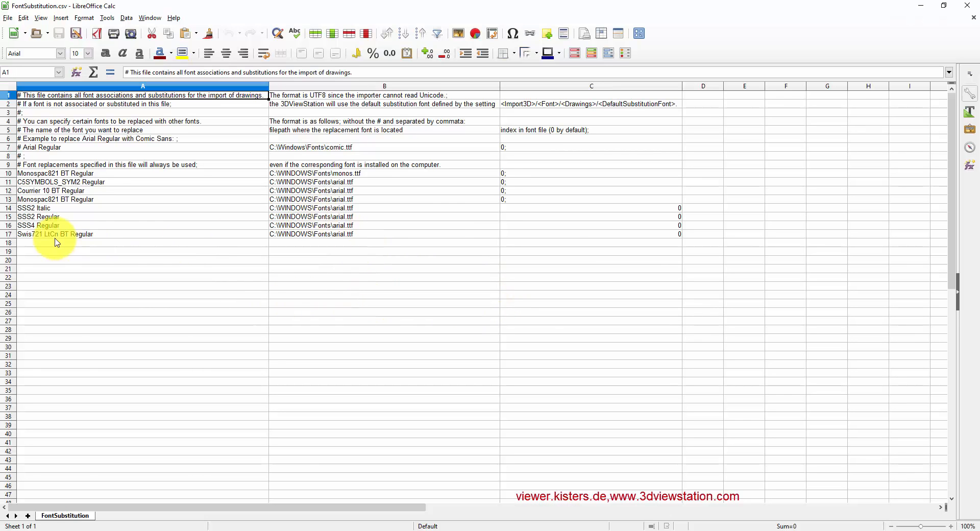
{"action": "left_click", "coordinate": [27, 211]}
{"action": "left_click", "coordinate": [25, 217]}
{"action": "left_click", "coordinate": [25, 226]}
{"action": "left_click", "coordinate": [24, 234]}
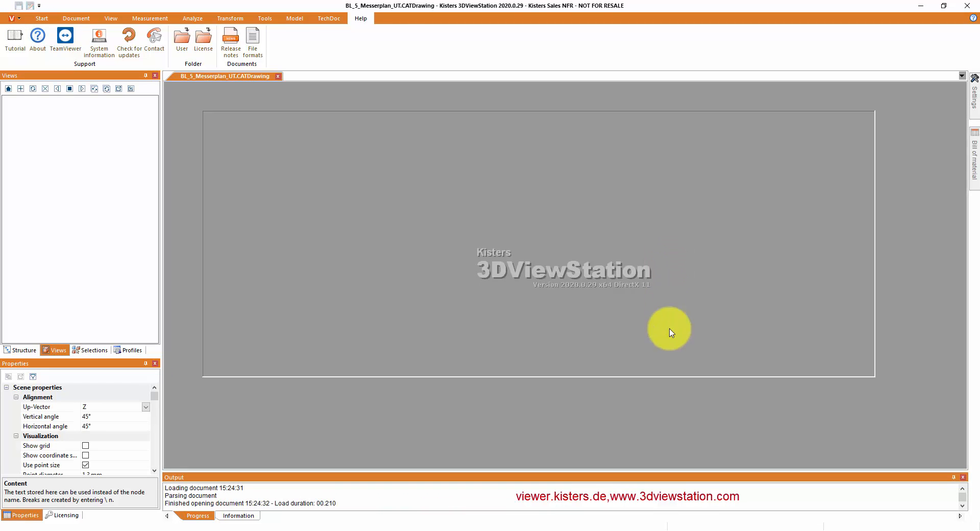